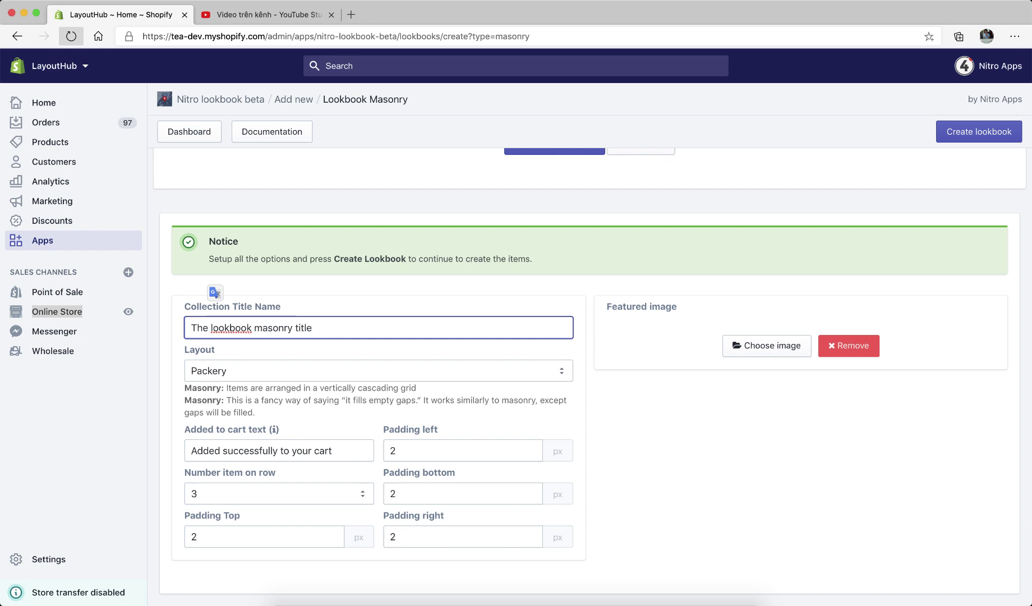
Set the blue sofa living-room picture as the lookbook's featured image.
left_click(751, 345)
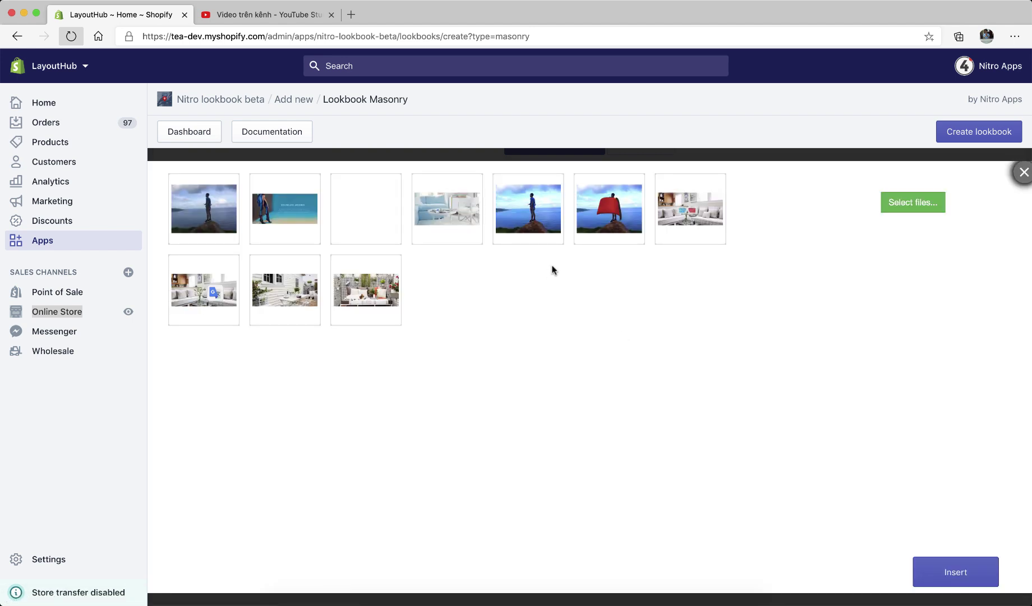
left_click(447, 221)
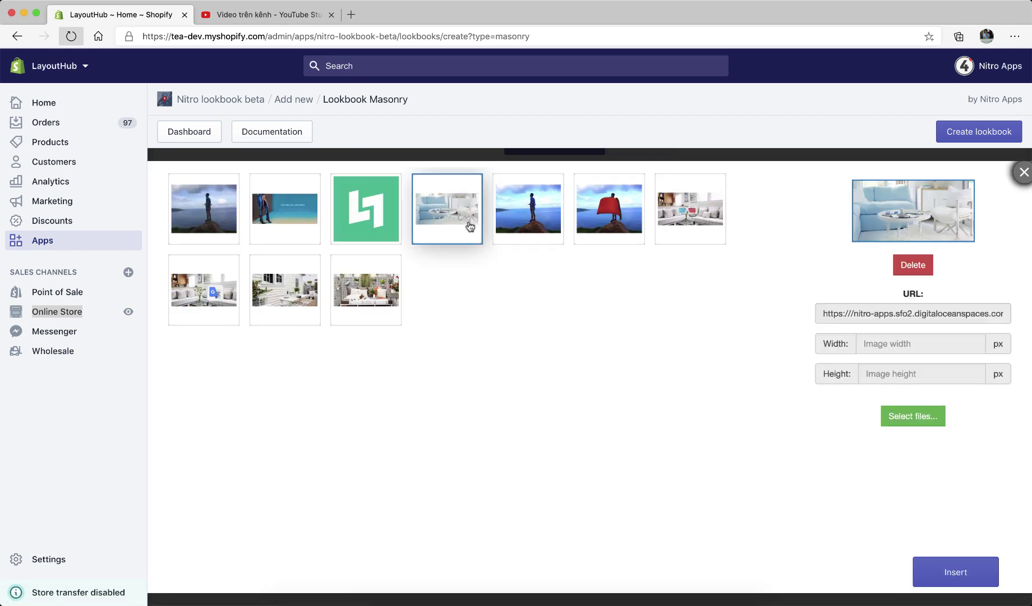
left_click(962, 569)
Keep 3 items per row and create the masonry lookbook.
scroll(542, 413, "down", 3)
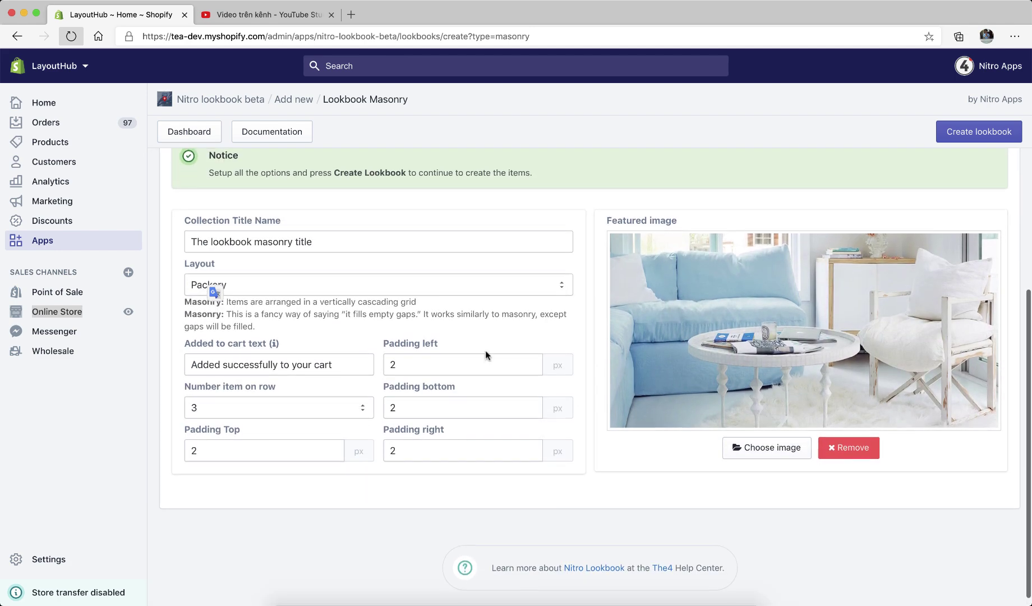
scroll(485, 350, "up", 1)
left_click(253, 443)
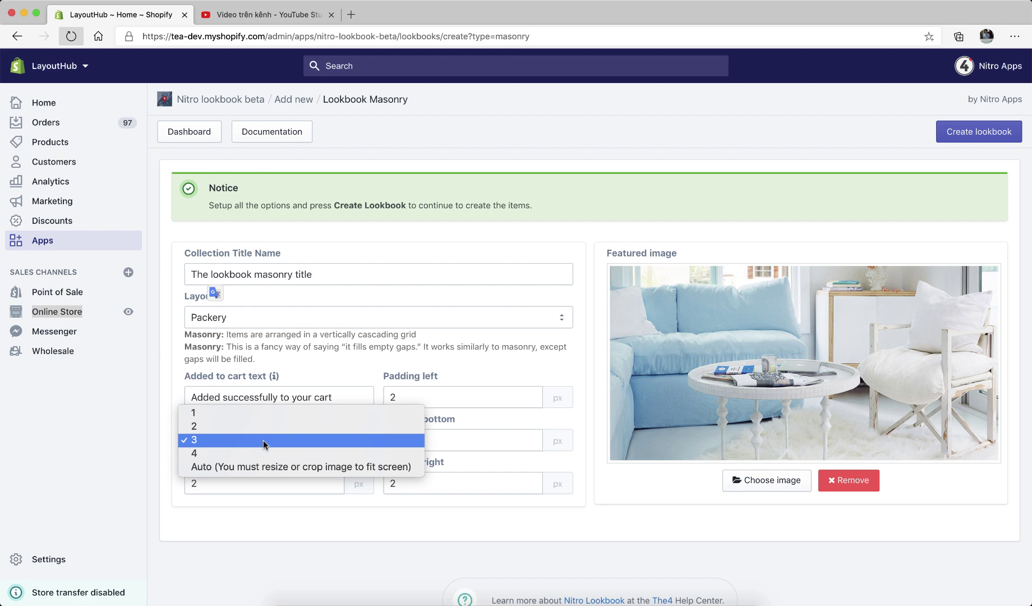
left_click(452, 528)
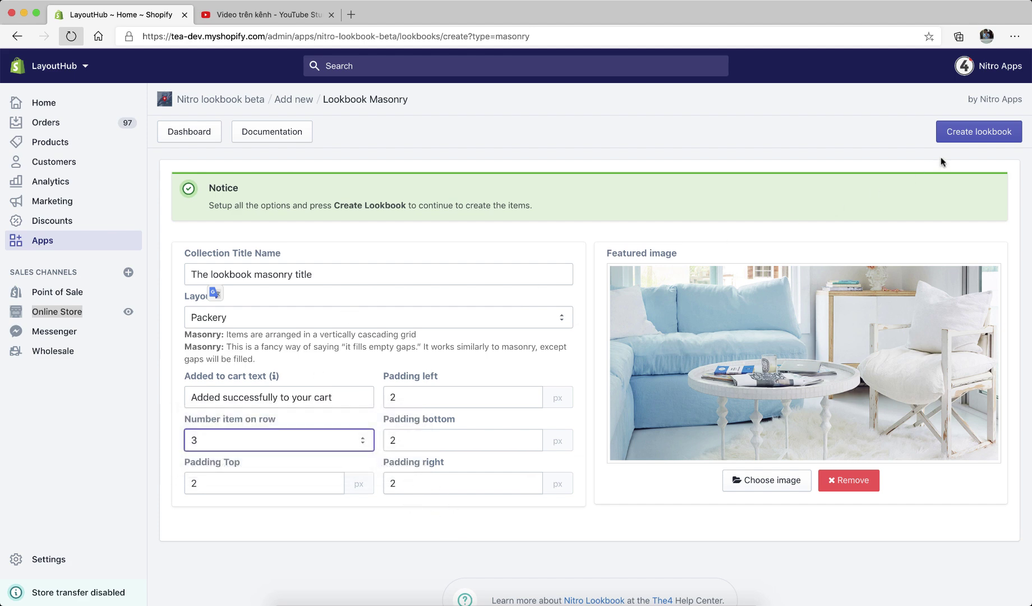
left_click(988, 136)
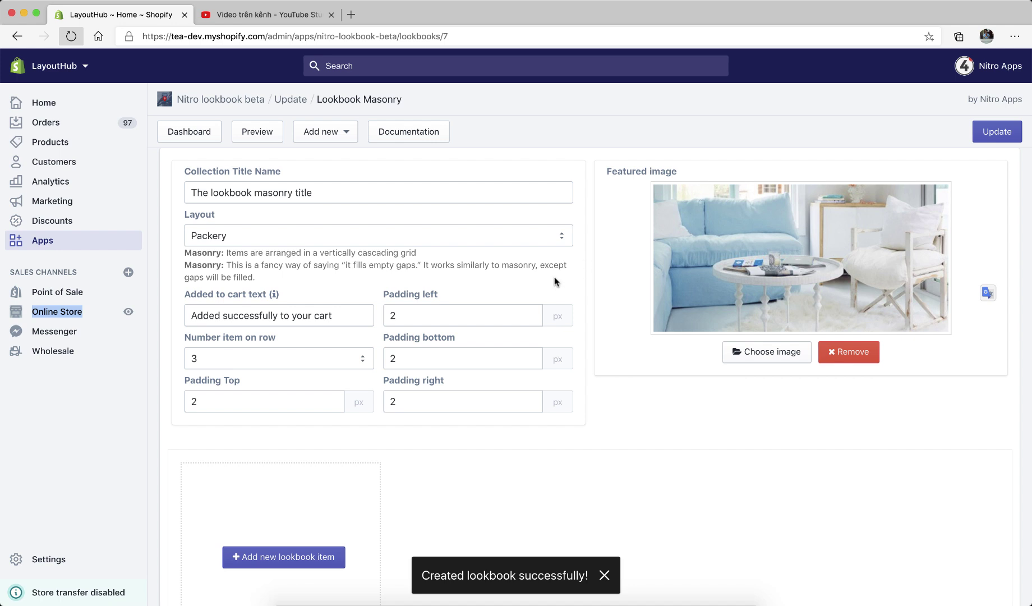
Add two lookbook items, using the blue sofa image and the grey sofa image with the 3D glasses.
scroll(558, 282, "down", 3)
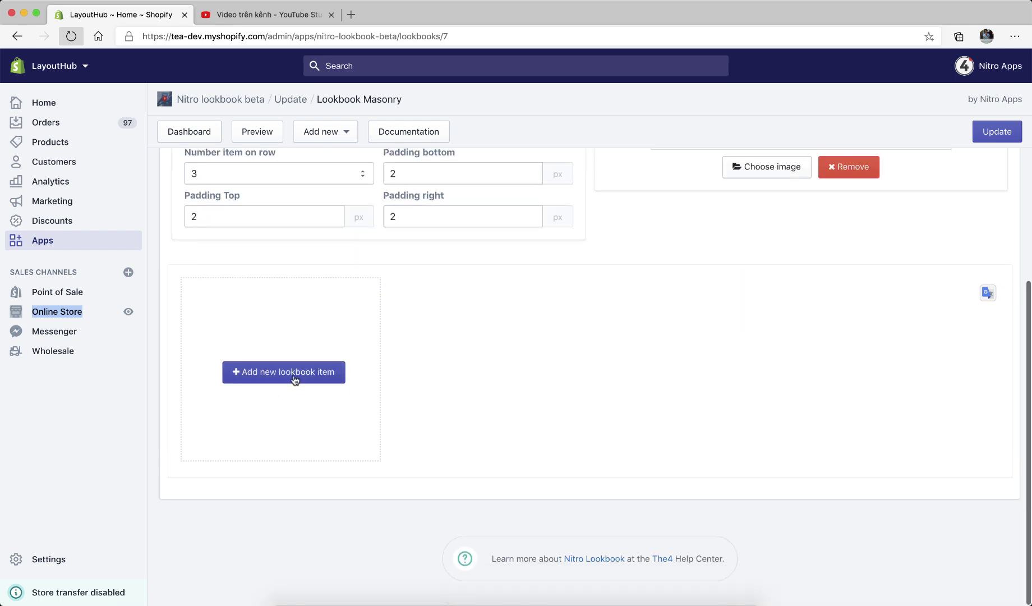
left_click(292, 373)
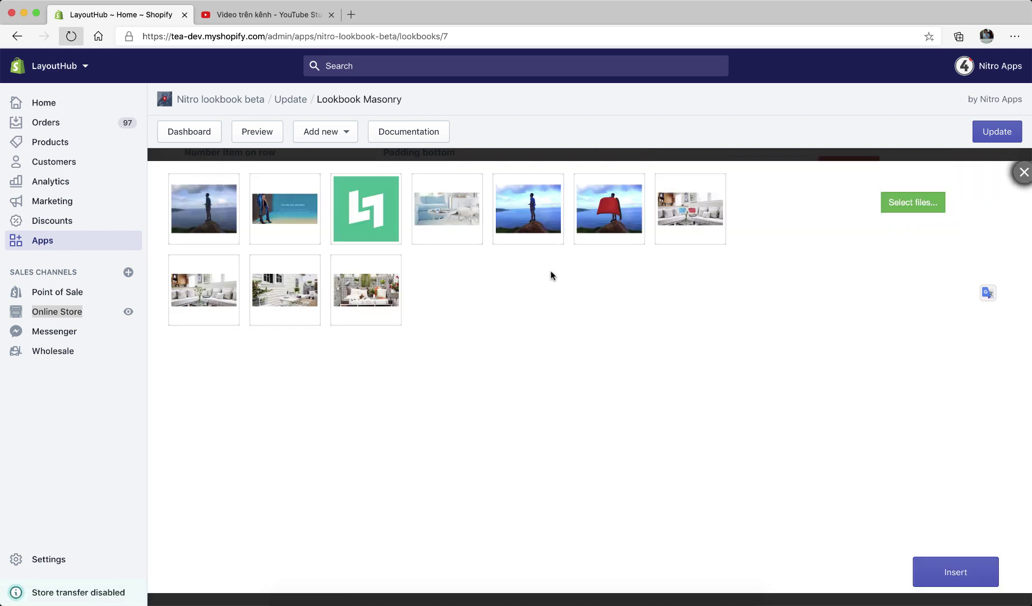
left_click(470, 223)
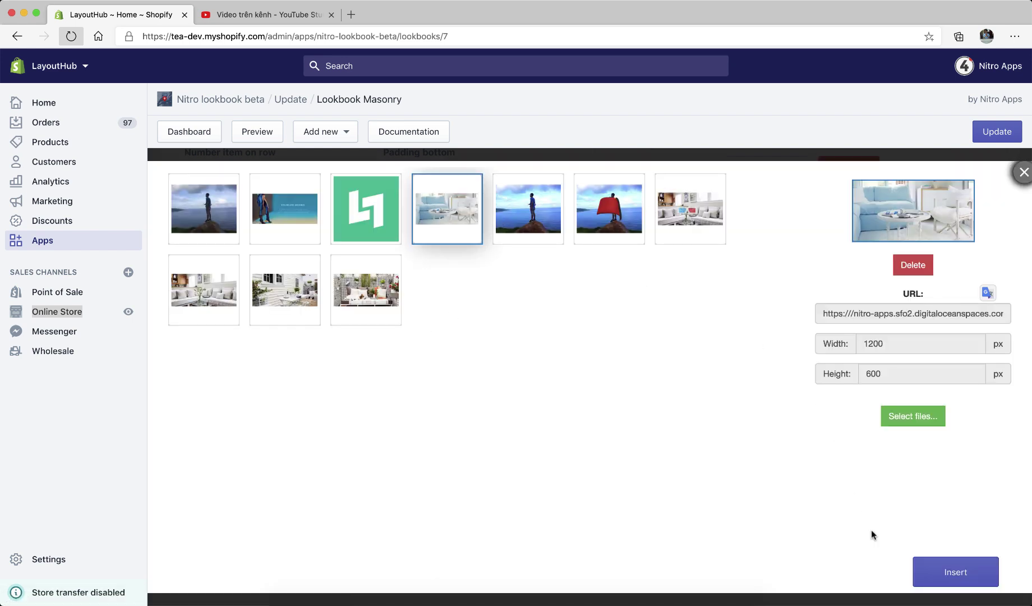
left_click(932, 568)
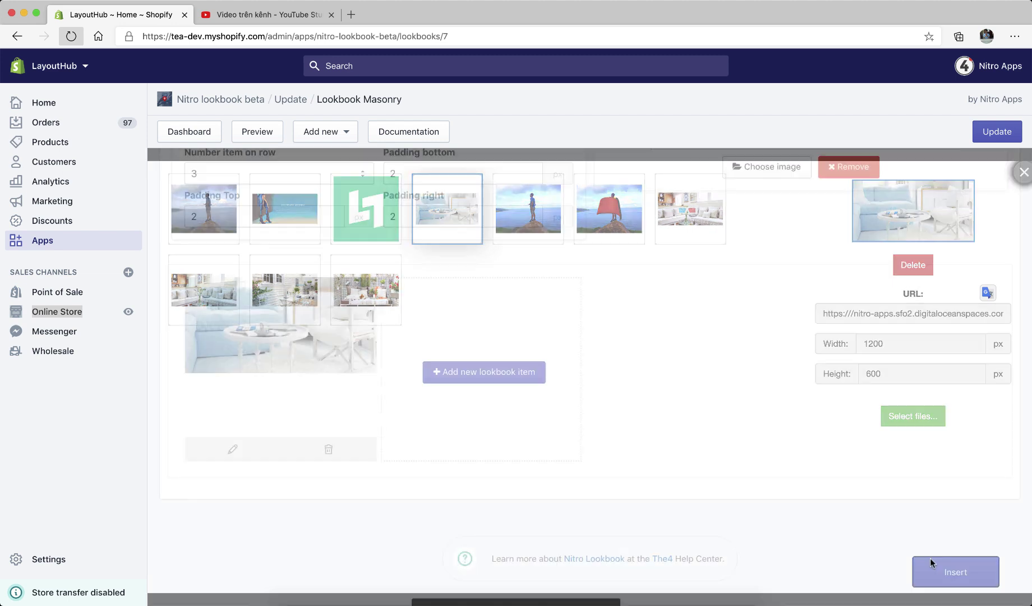
left_click(513, 371)
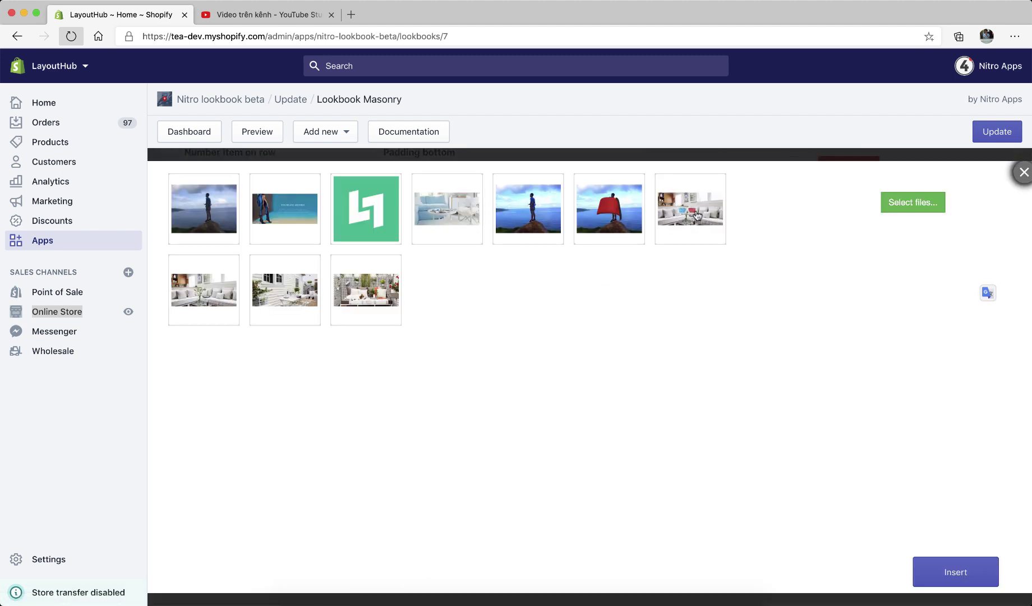
left_click(697, 215)
left_click(954, 572)
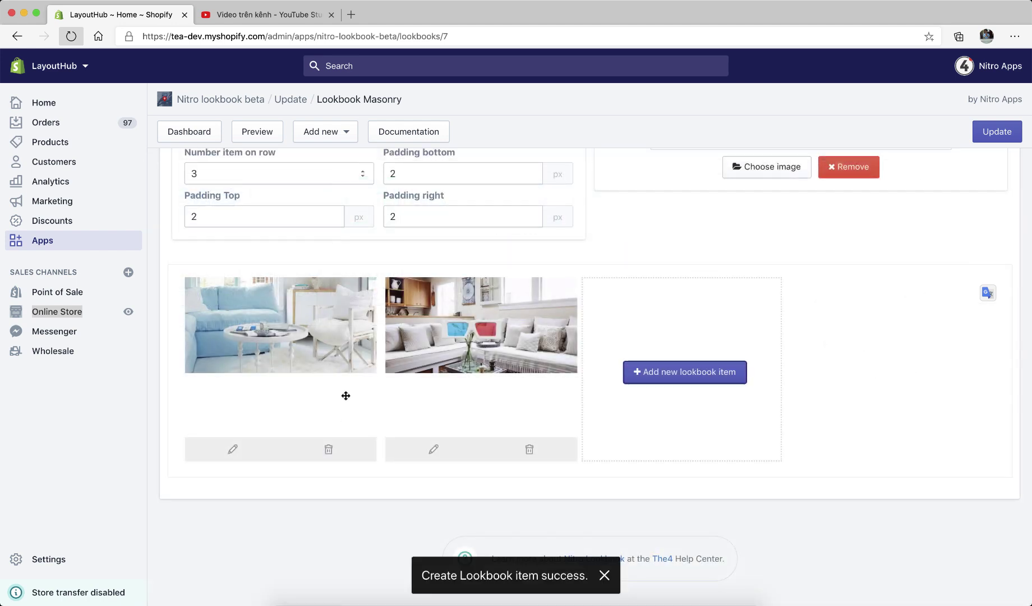
Add lookbook items for the grey sofa image without glasses and the white house patio image.
left_click(672, 383)
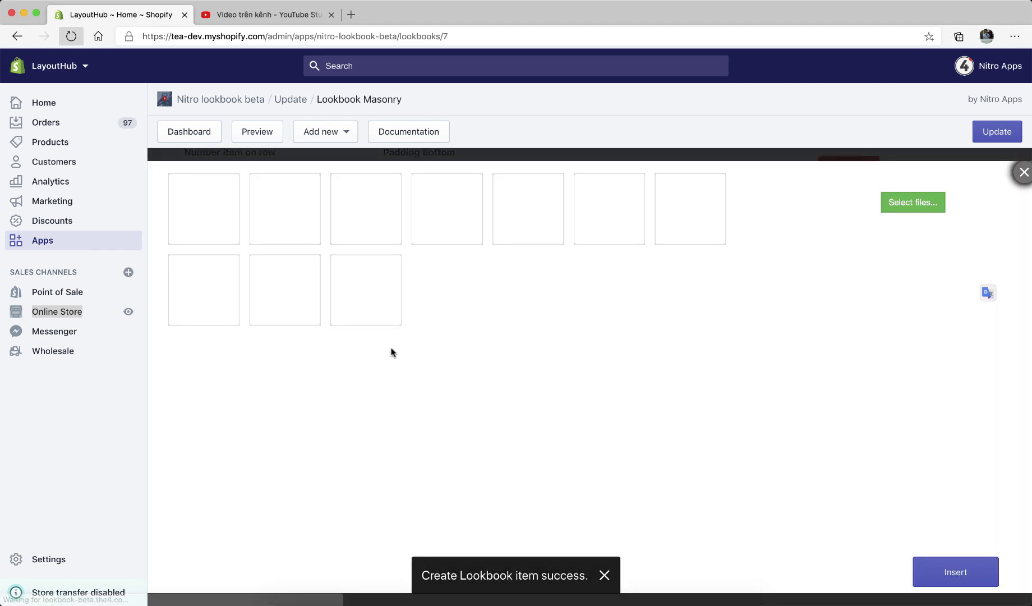
left_click(202, 300)
left_click(955, 572)
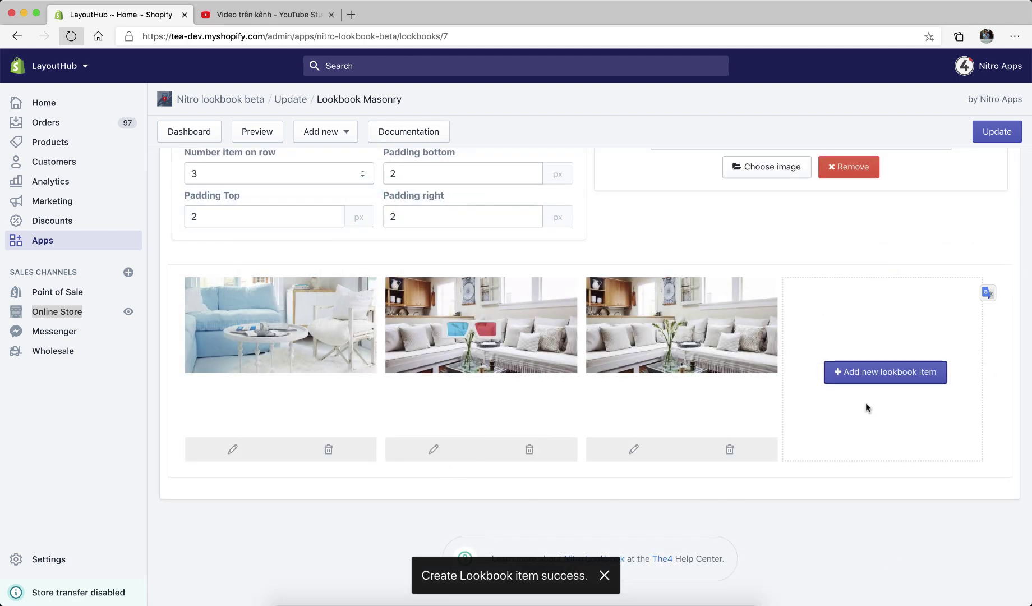
left_click(889, 377)
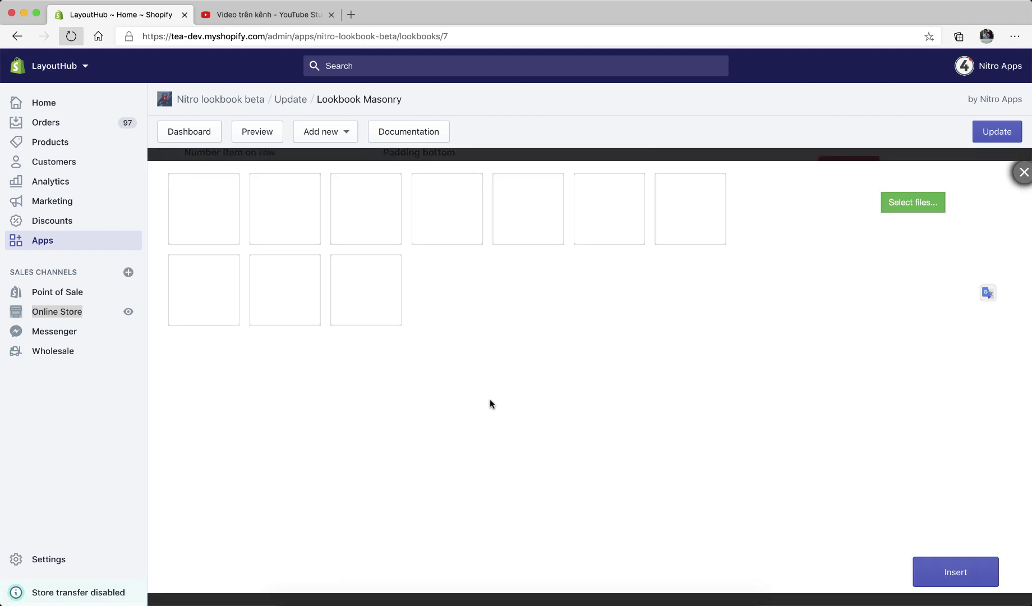
left_click(286, 296)
left_click(953, 570)
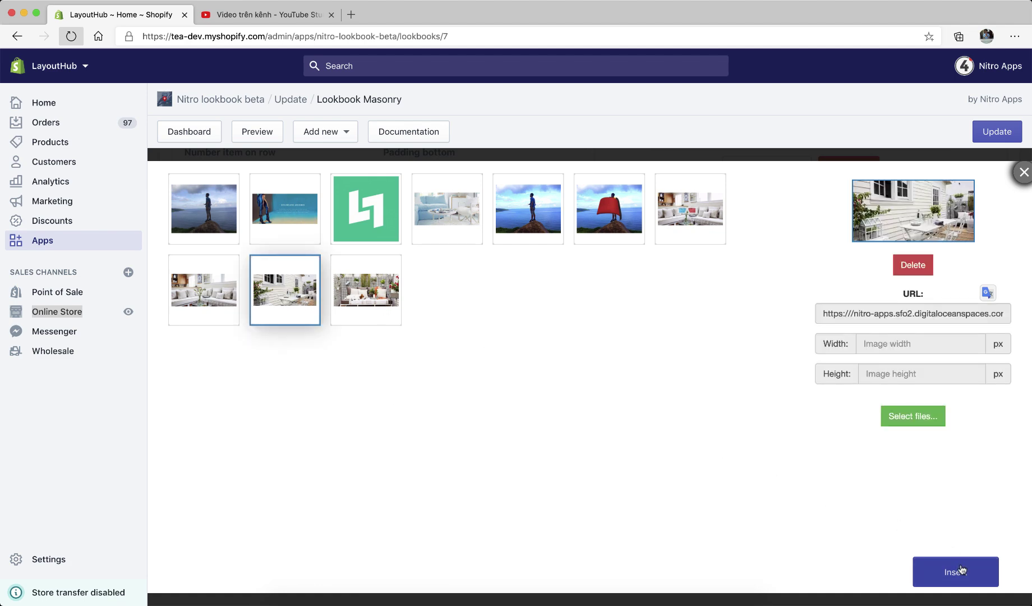
Add a fifth lookbook item using the image of the outdoor sofa with lattice fencing.
left_click(294, 561)
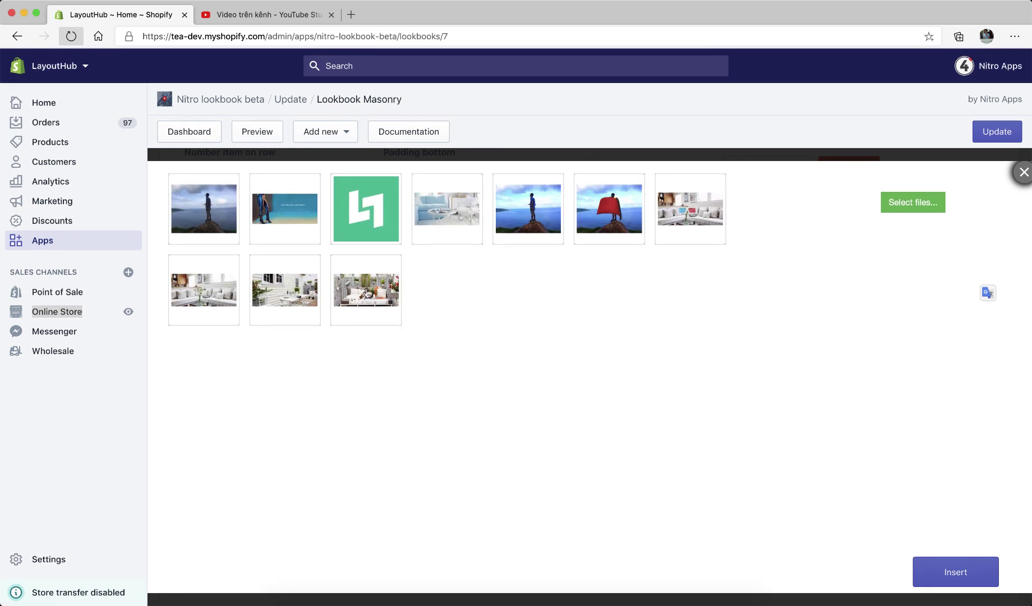
left_click(366, 292)
left_click(953, 571)
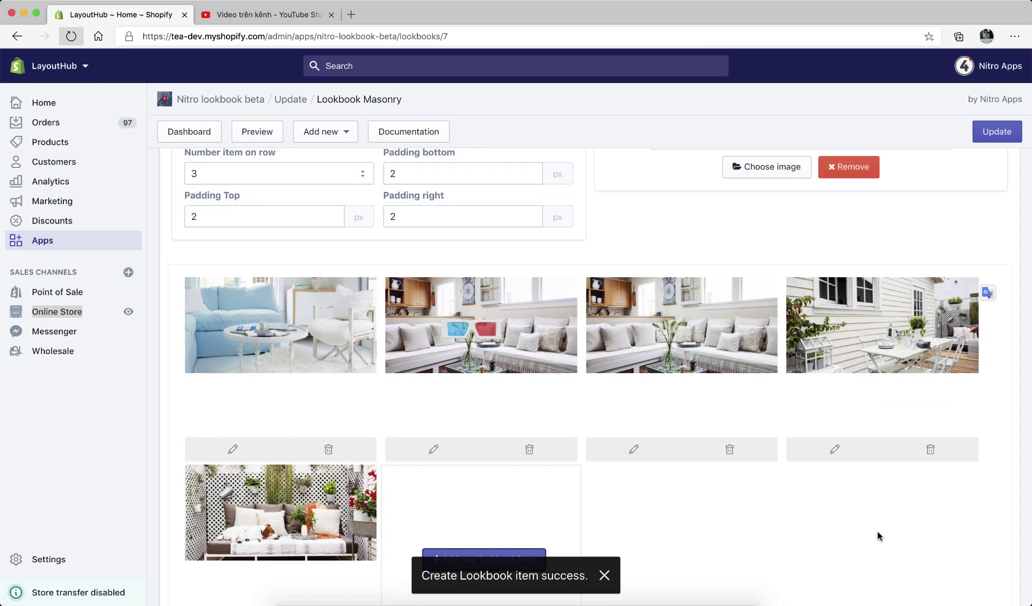
In the 3D glasses item, add a pin on the small patterned cushion and give it the square phone icon.
left_click(432, 449)
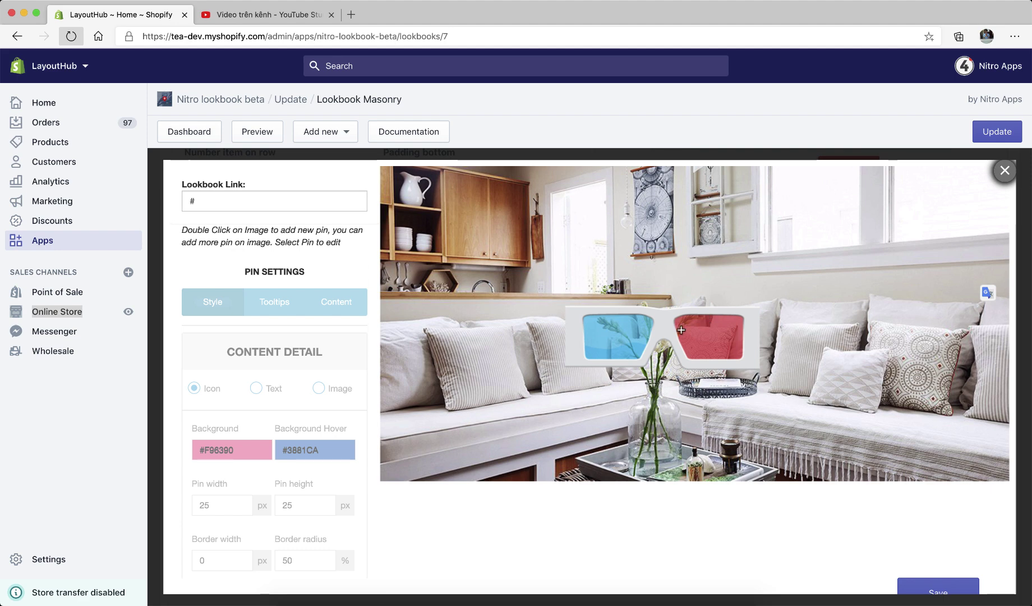
double_click(852, 367)
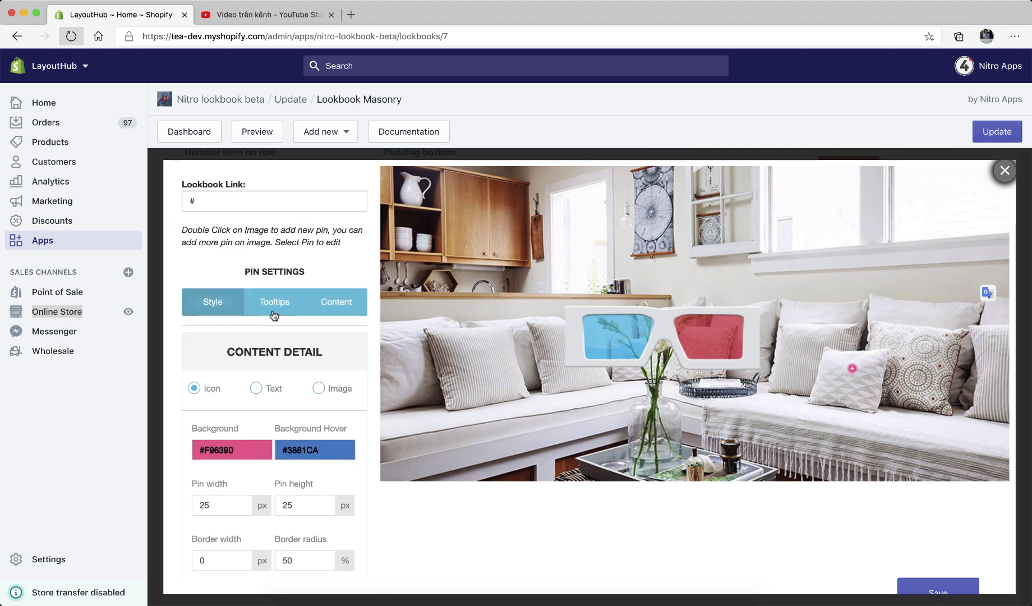
scroll(273, 315, "down", 2)
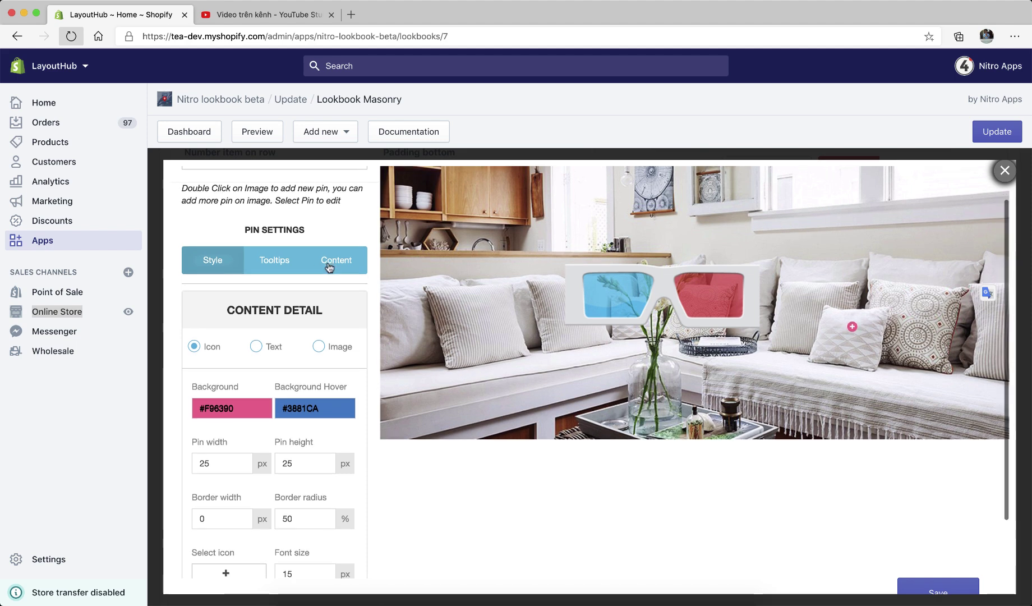
left_click(329, 263)
left_click(217, 260)
scroll(233, 549, "down", 2)
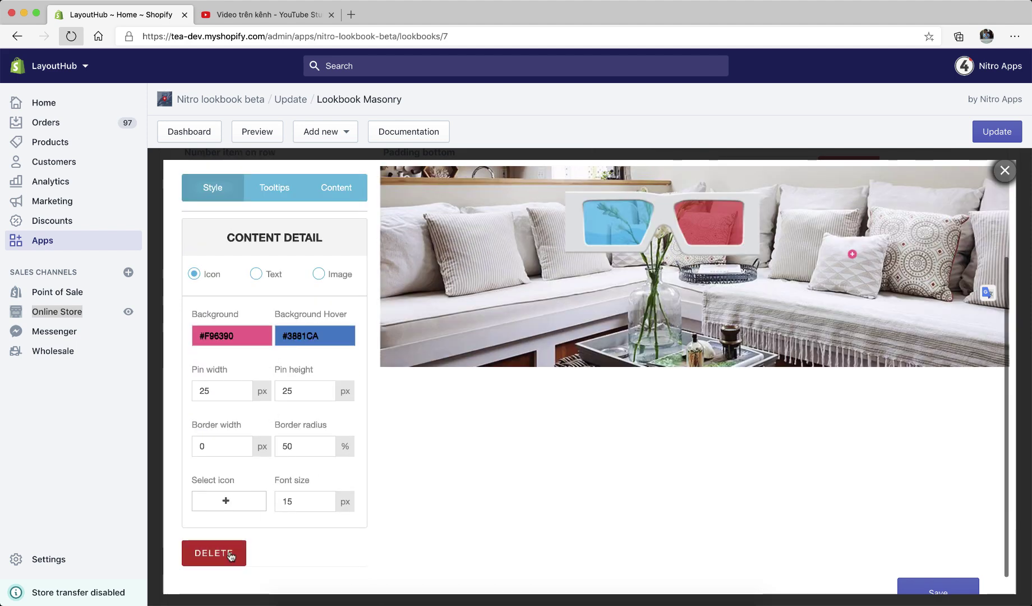
left_click(244, 505)
scroll(295, 507, "down", 2)
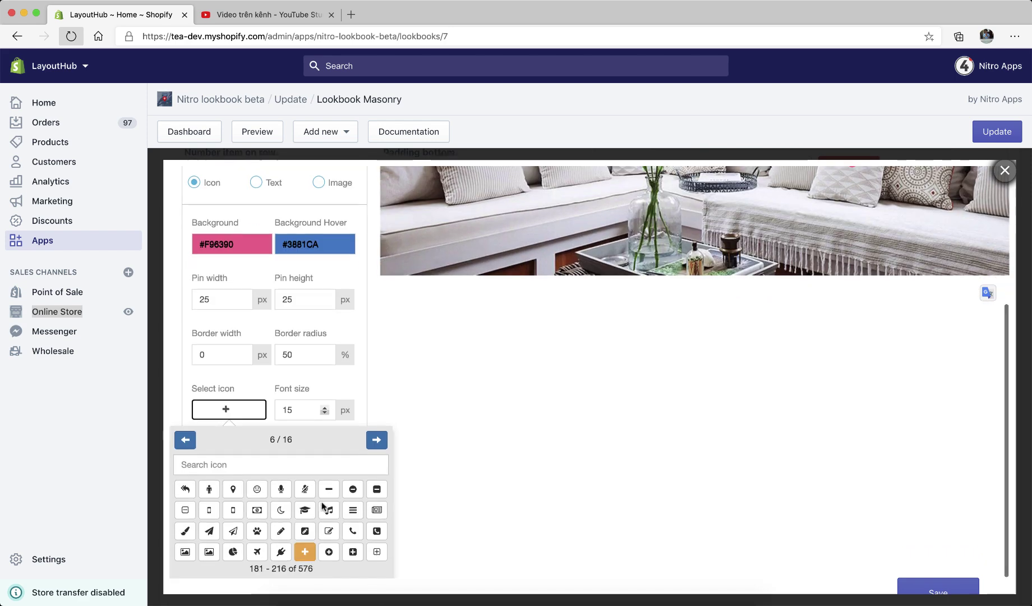
left_click(378, 532)
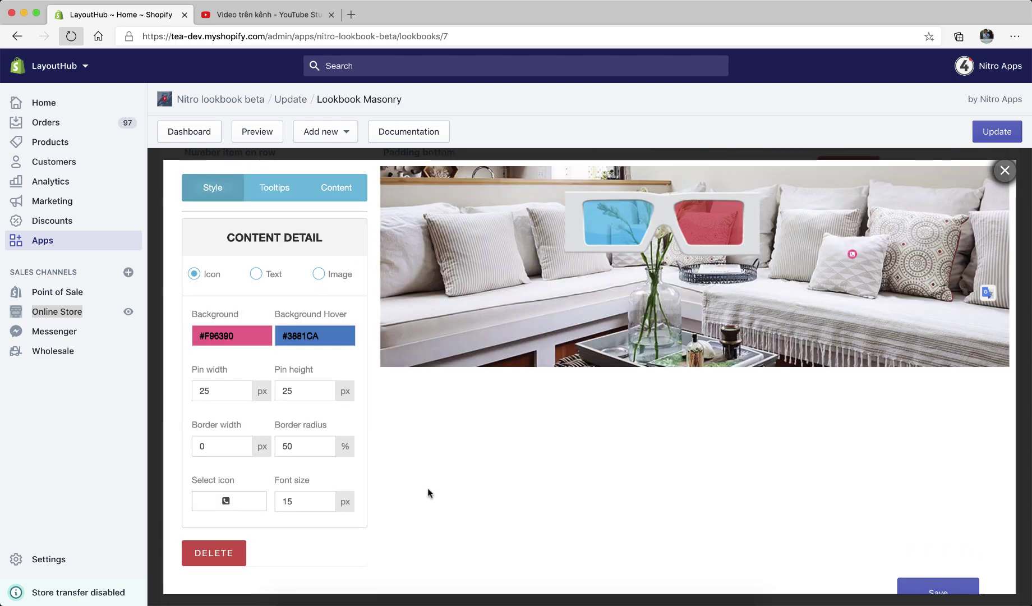
Link the cushion pin to the product Hooli design 'Hoodie', choosing the product entry itself in the variant list.
left_click(334, 191)
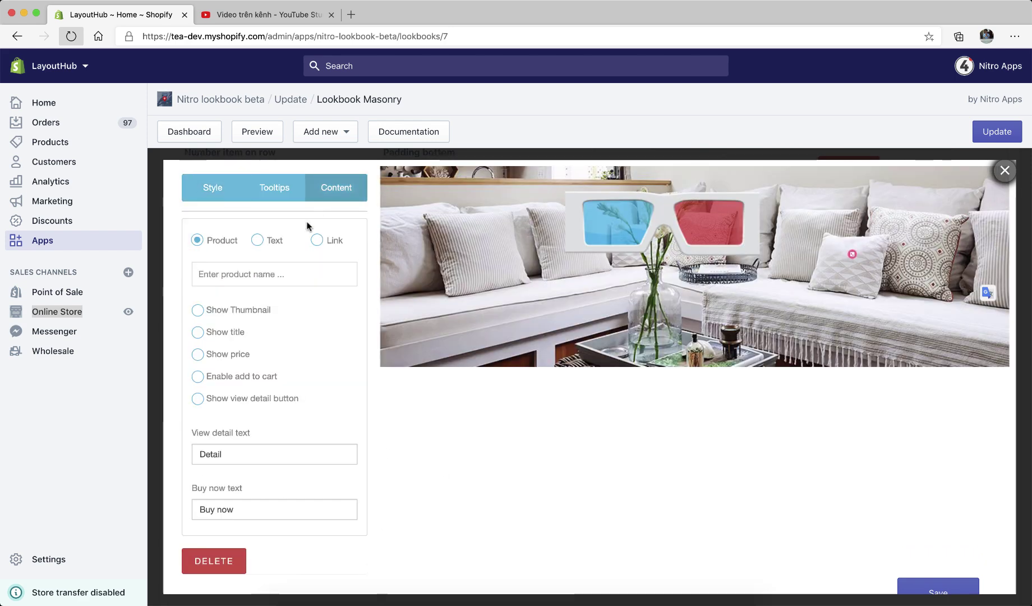
left_click(262, 270)
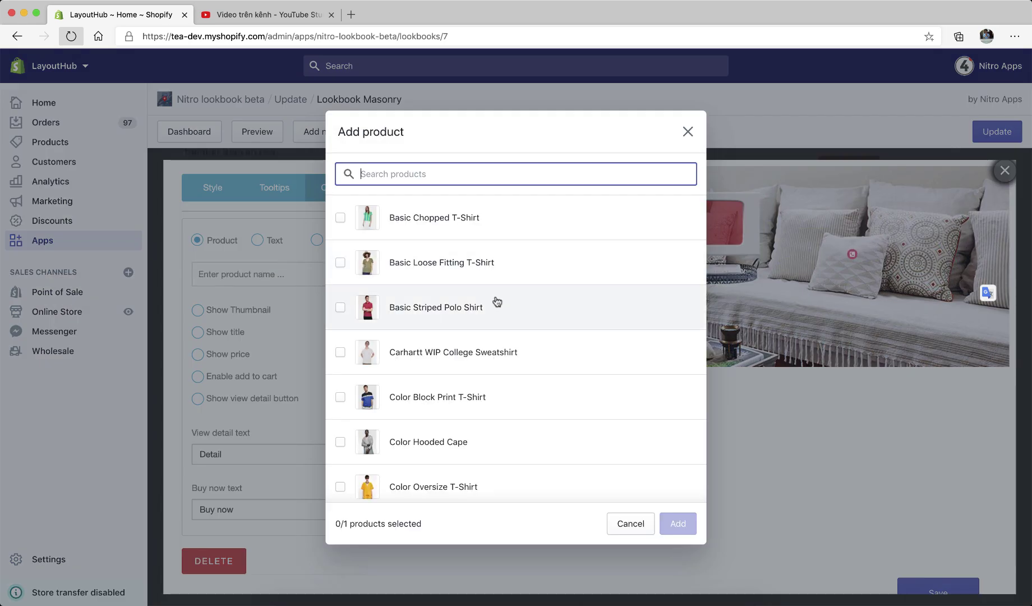
scroll(471, 308, "down", 5)
left_click(363, 409)
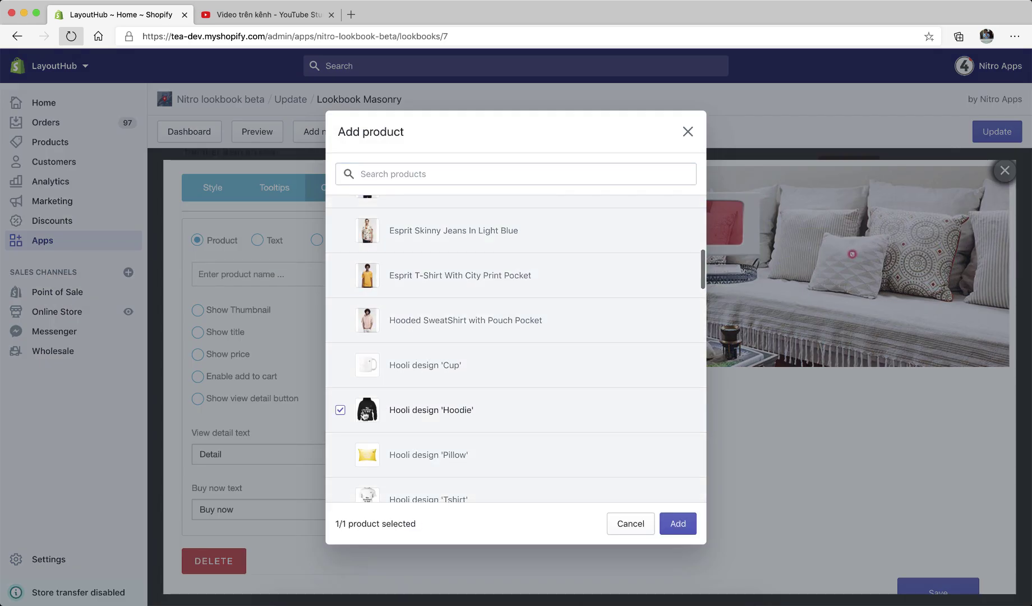
left_click(677, 522)
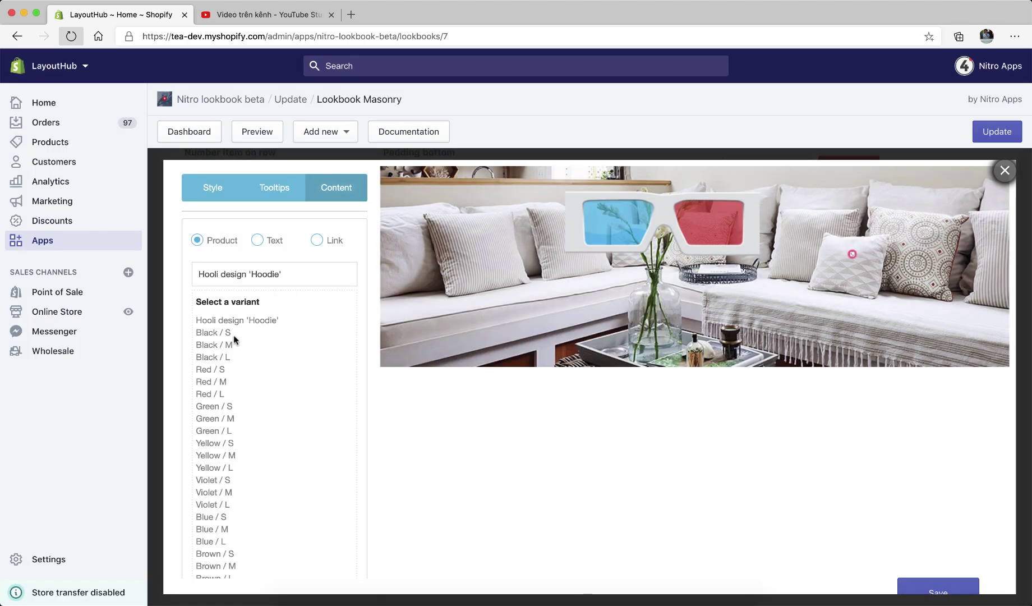
left_click(241, 321)
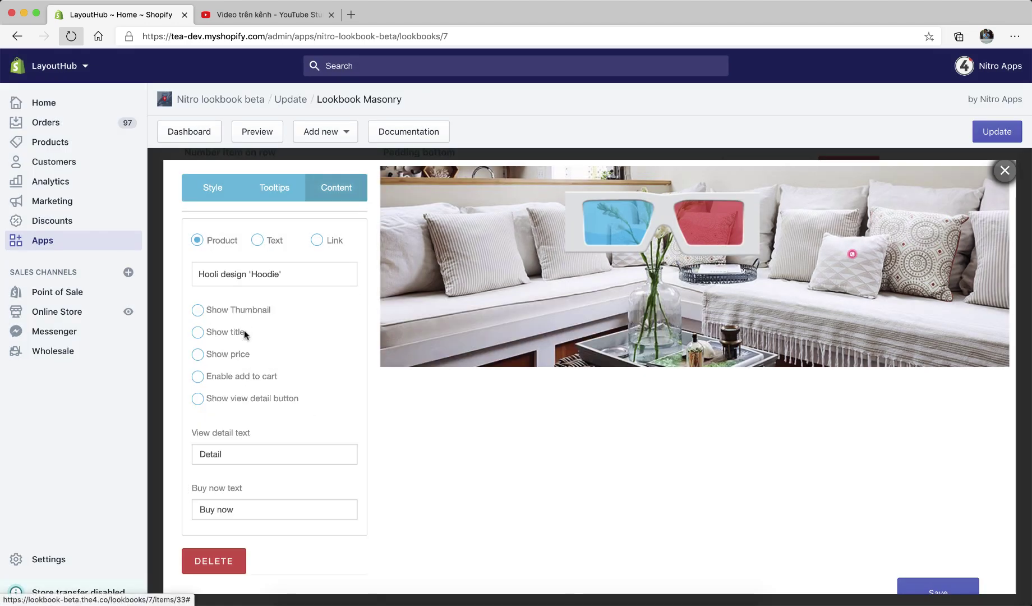
Enable thumbnail, title, price, add to cart and view detail button for the cushion pin's product.
left_click(220, 311)
left_click(212, 333)
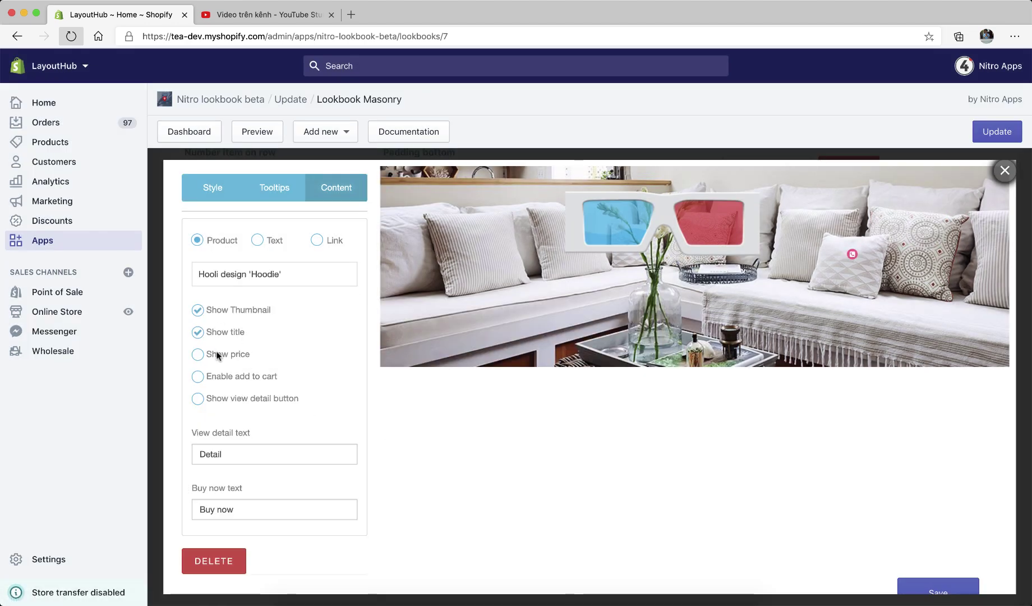
left_click(230, 399)
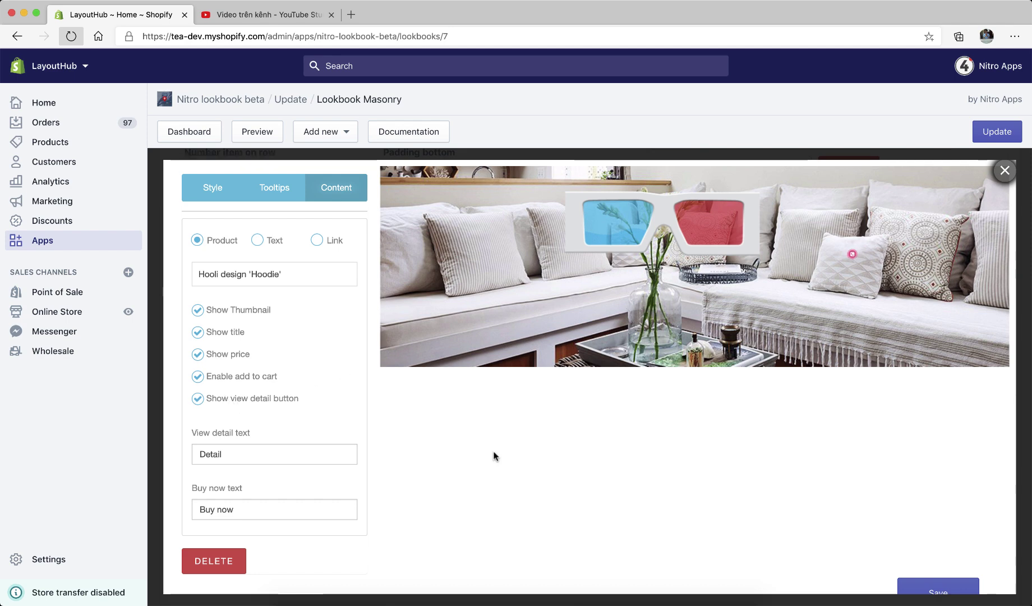
Add a second pin on the image and position it at the edge of the patterned wall hanging.
scroll(499, 455, "up", 4)
double_click(645, 211)
left_click_drag(645, 213, 626, 222)
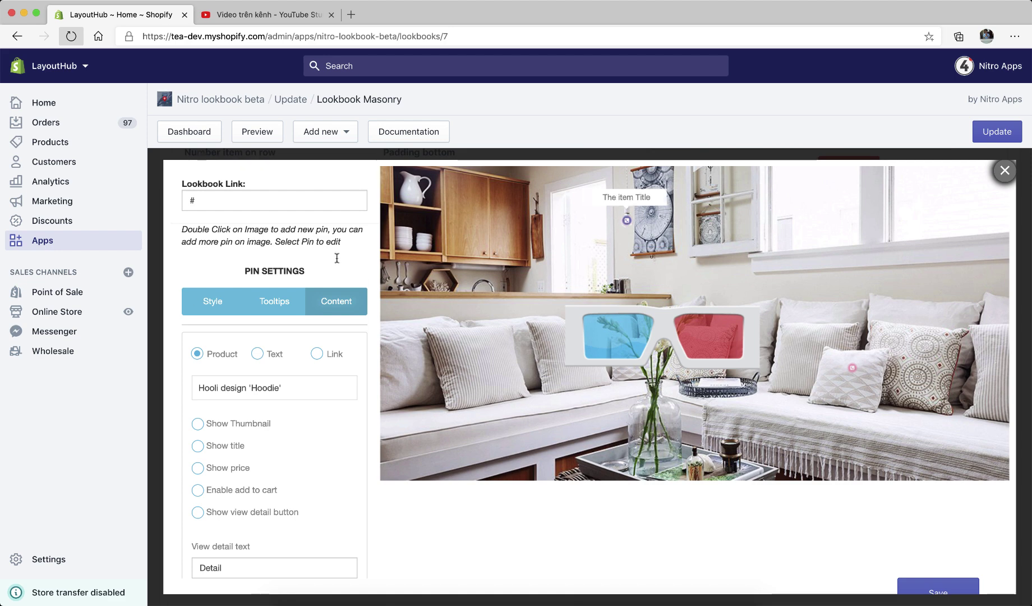
Change the wall hanging pin's icon to the outlined paper plane.
scroll(255, 474, "down", 3)
scroll(258, 394, "up", 3)
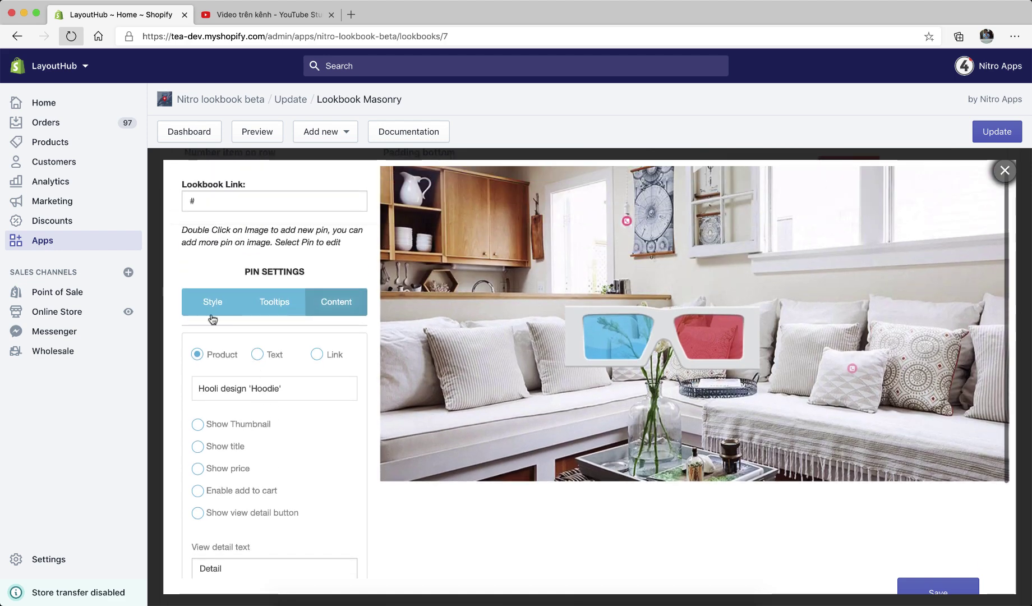
left_click(217, 312)
scroll(306, 369, "down", 3)
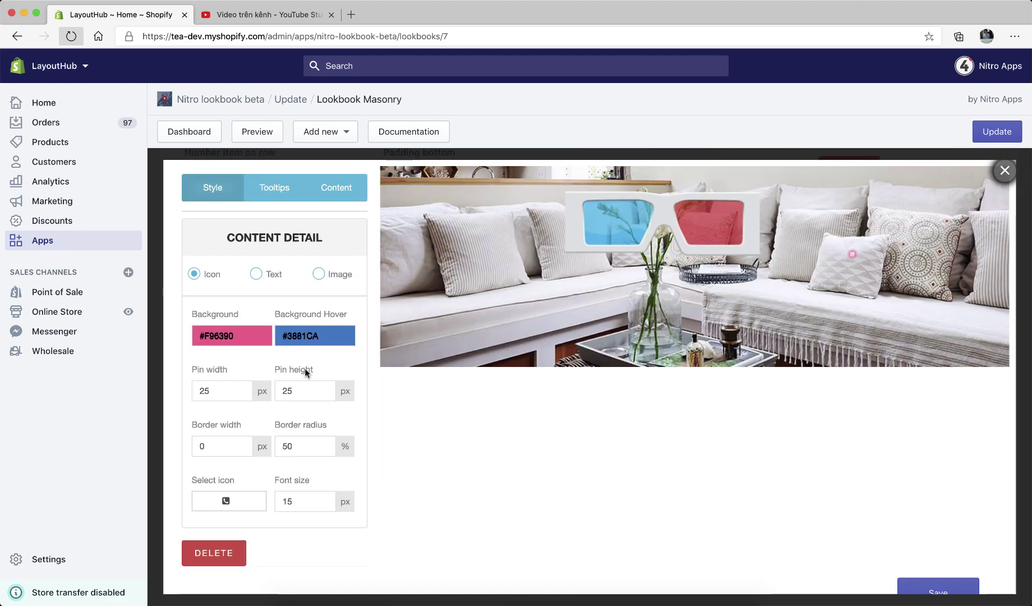
left_click(230, 481)
scroll(317, 470, "down", 3)
left_click(230, 518)
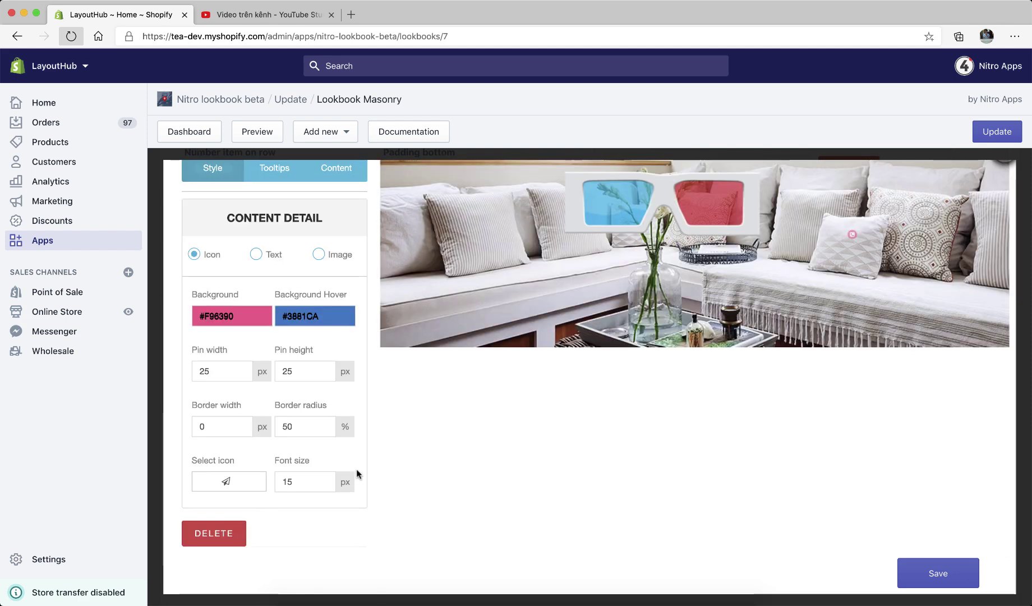
Try the Text and Image content types for the wall hanging pin and return it to the Icon type.
scroll(317, 484, "up", 5)
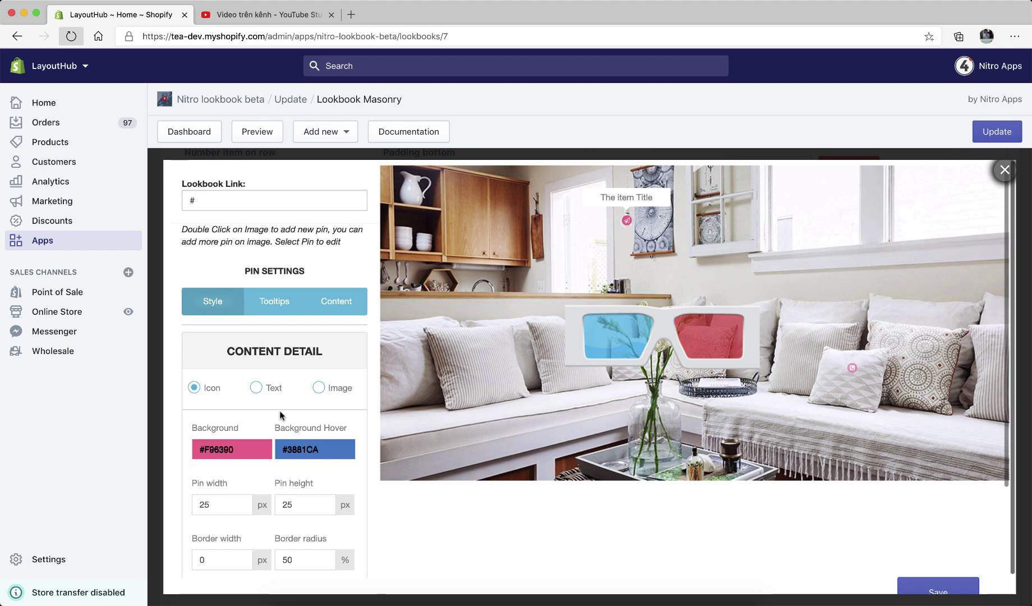
left_click(269, 391)
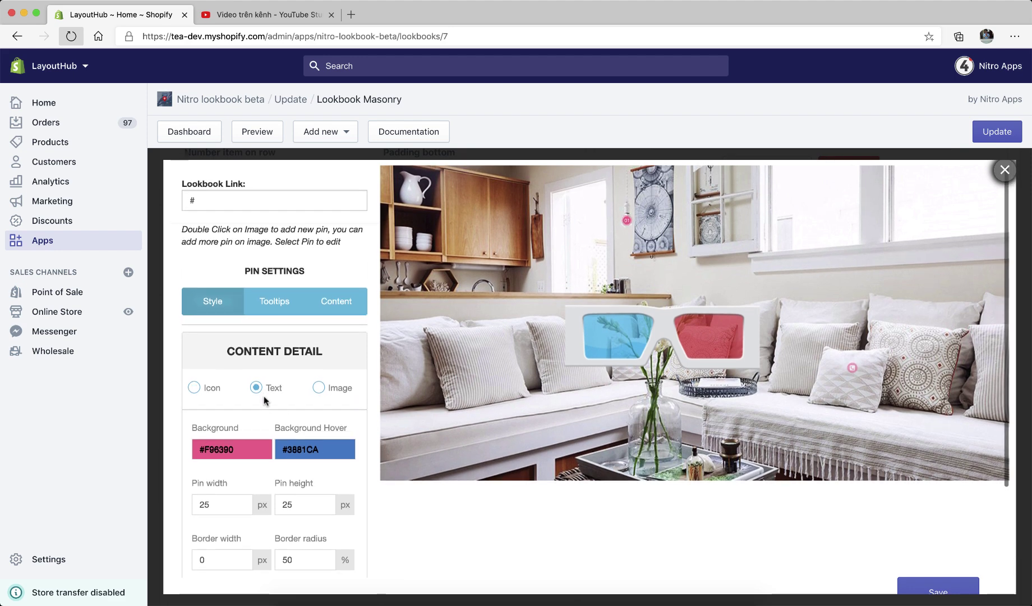
scroll(268, 400, "down", 2)
scroll(253, 498, "down", 1)
scroll(679, 233, "up", 3)
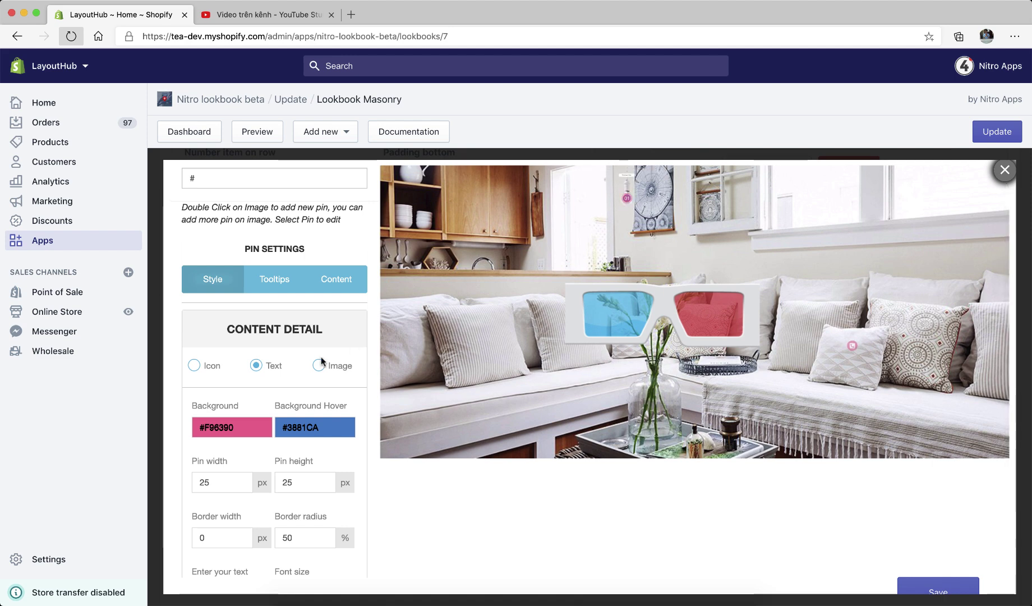
left_click(320, 365)
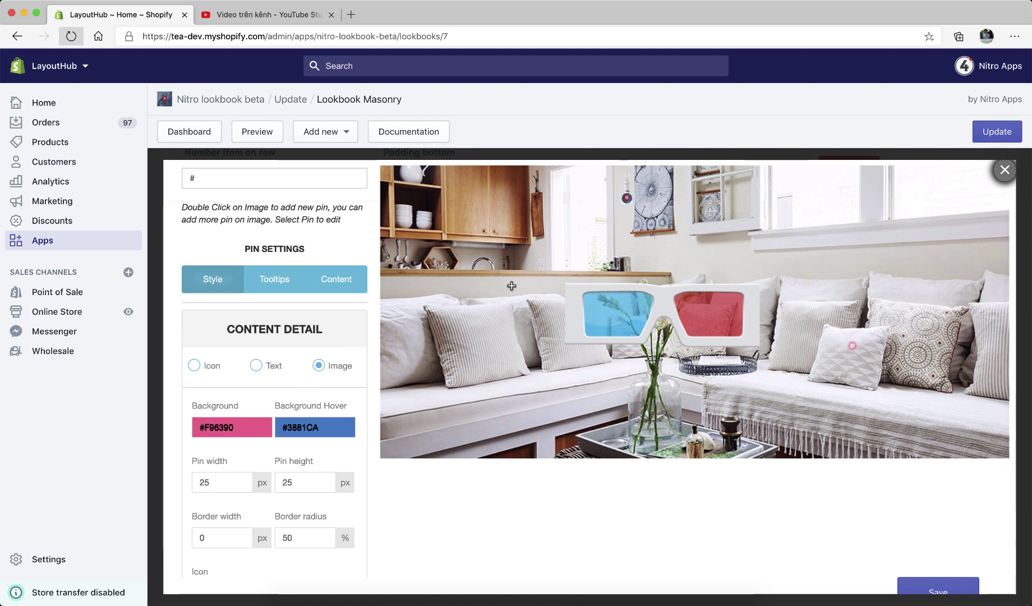
scroll(302, 463, "down", 3)
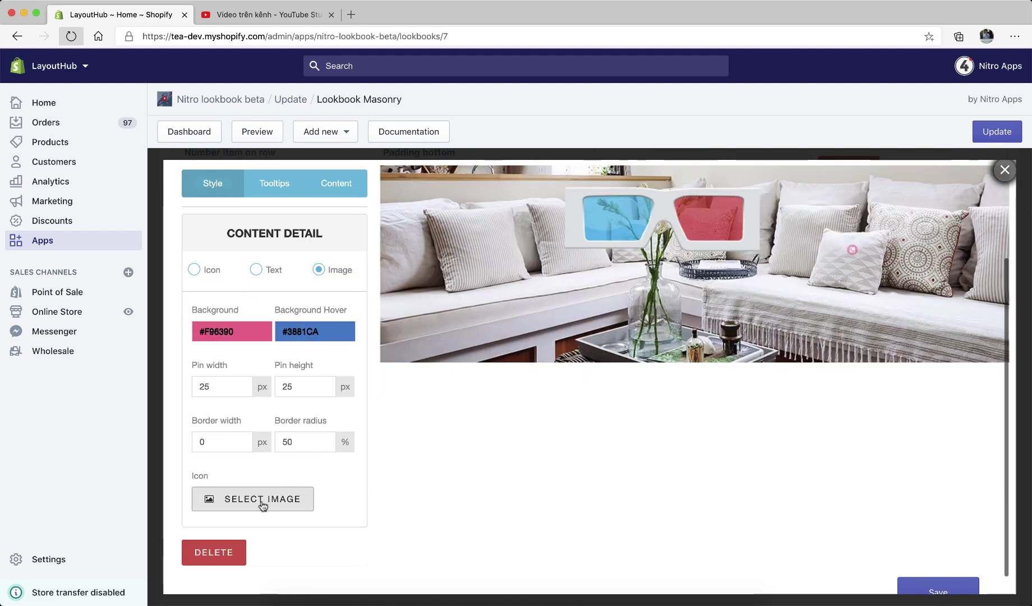
scroll(334, 439, "up", 3)
left_click(195, 387)
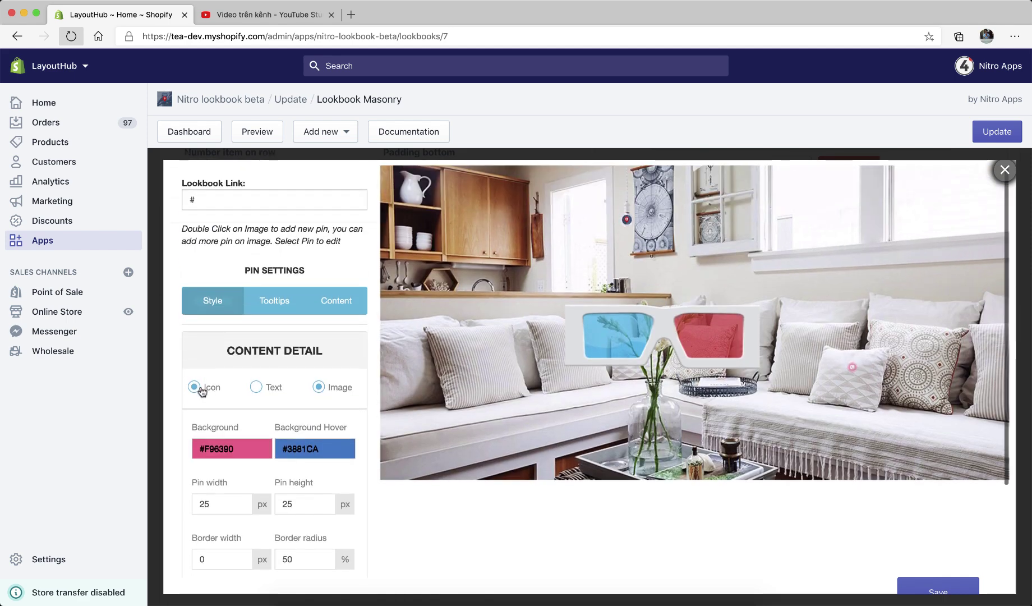
left_click(330, 303)
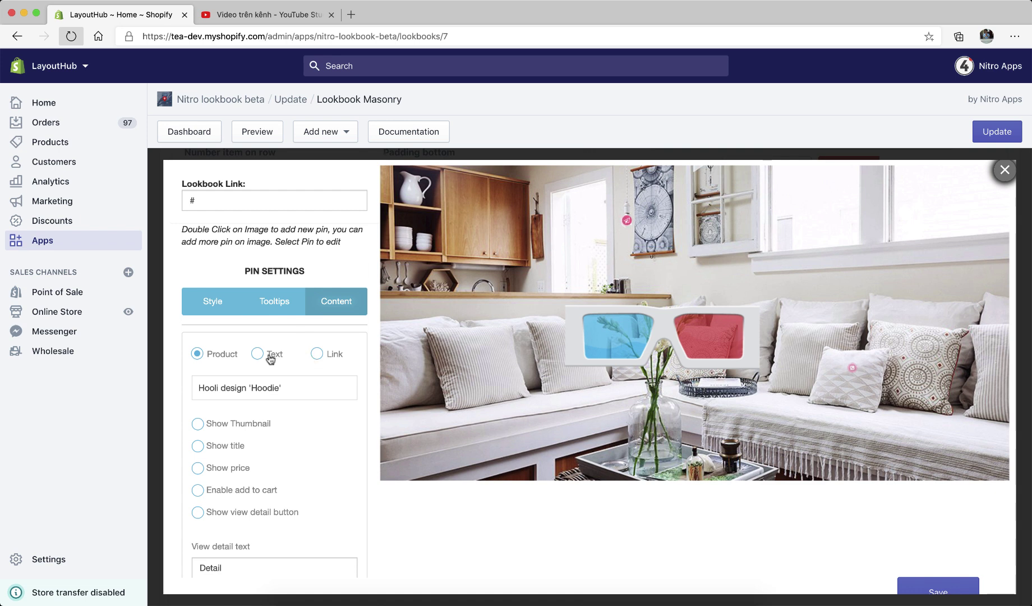
left_click(317, 354)
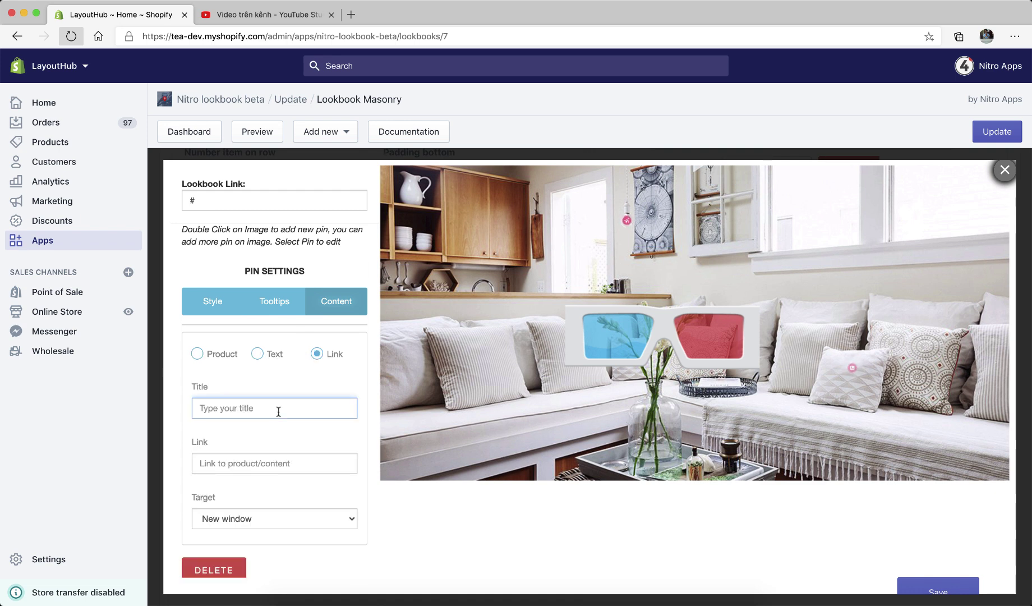
type("The titl")
left_click(269, 462)
type("https://the4.co")
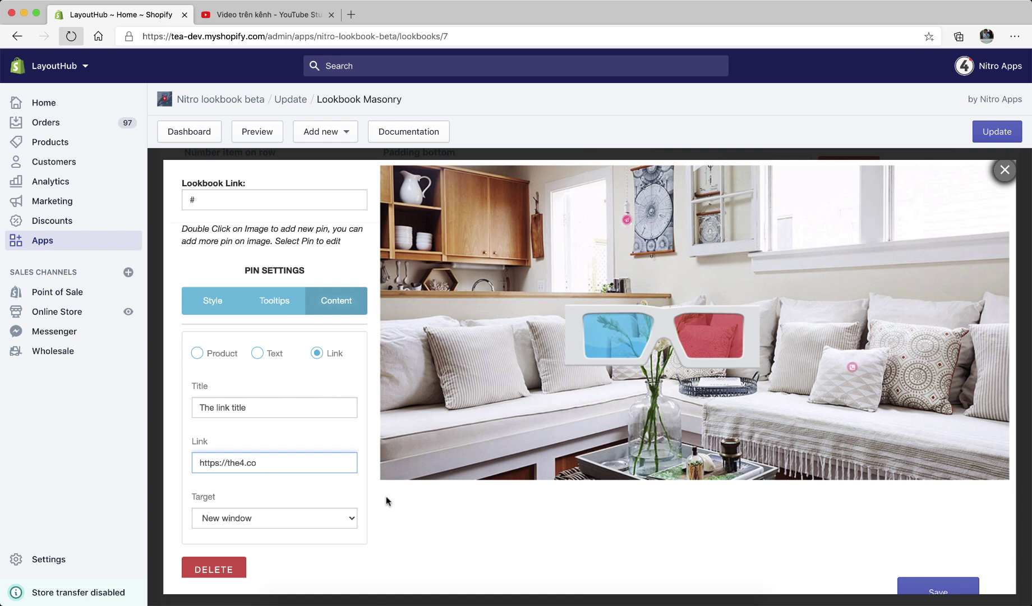
left_click(330, 497)
Save the pinned image item and publish the updated lookbook, closing the embedding instructions after reading the lookbook section method.
scroll(323, 488, "down", 1)
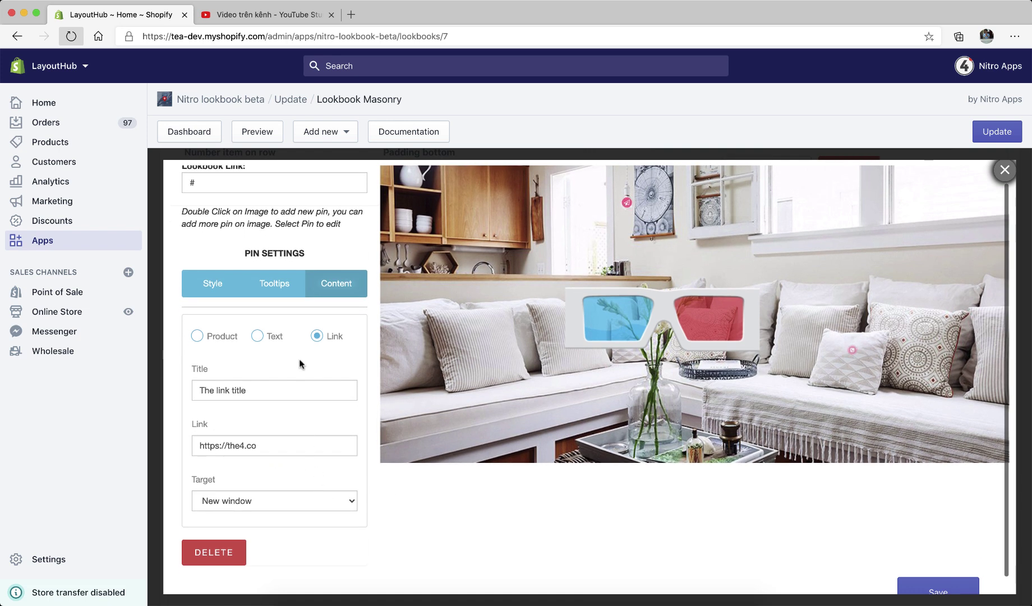
left_click(925, 586)
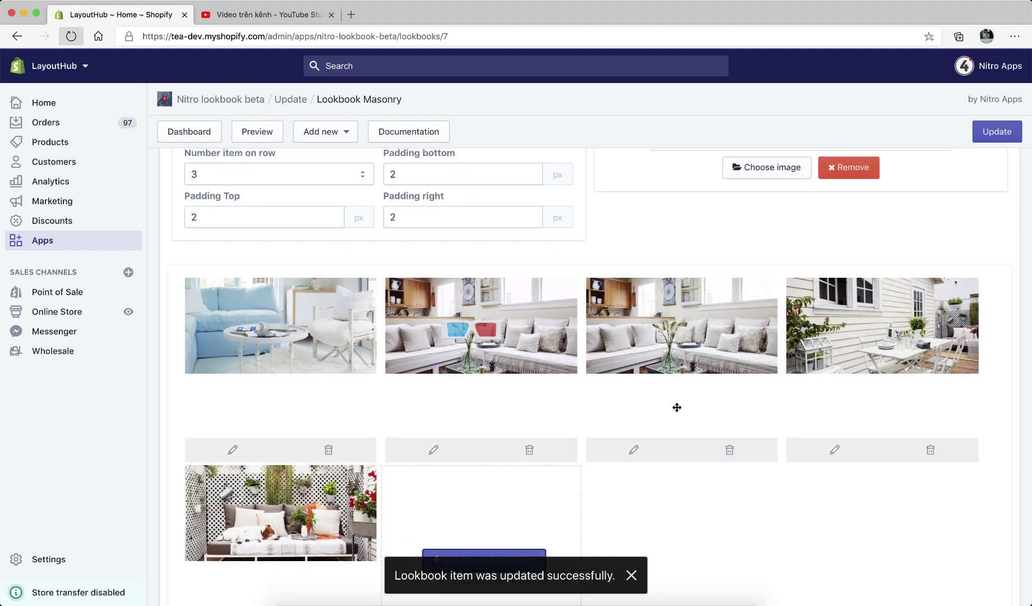
scroll(675, 408, "up", 5)
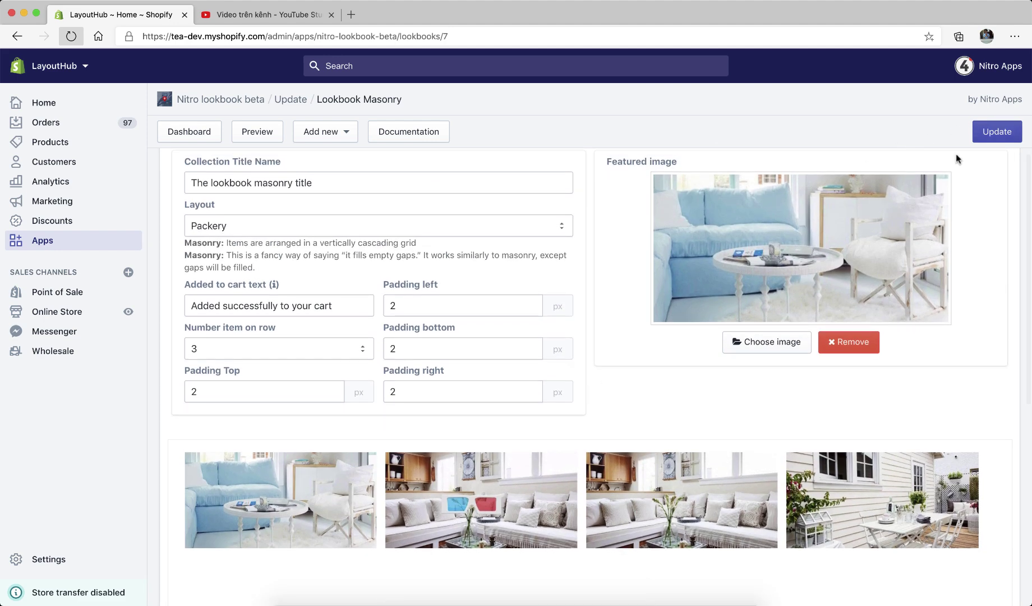
left_click(982, 137)
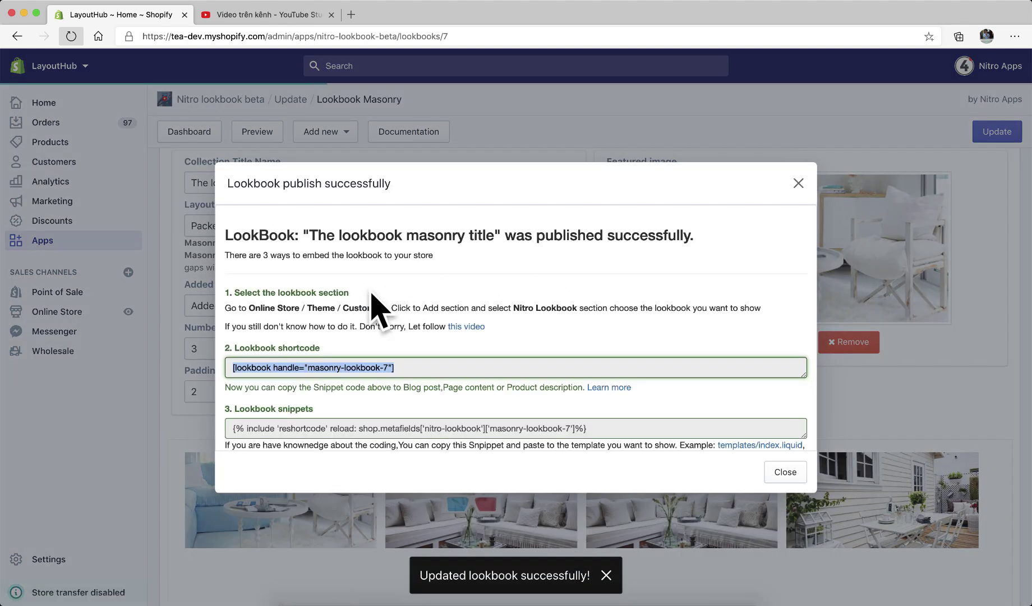
left_click_drag(225, 306, 760, 308)
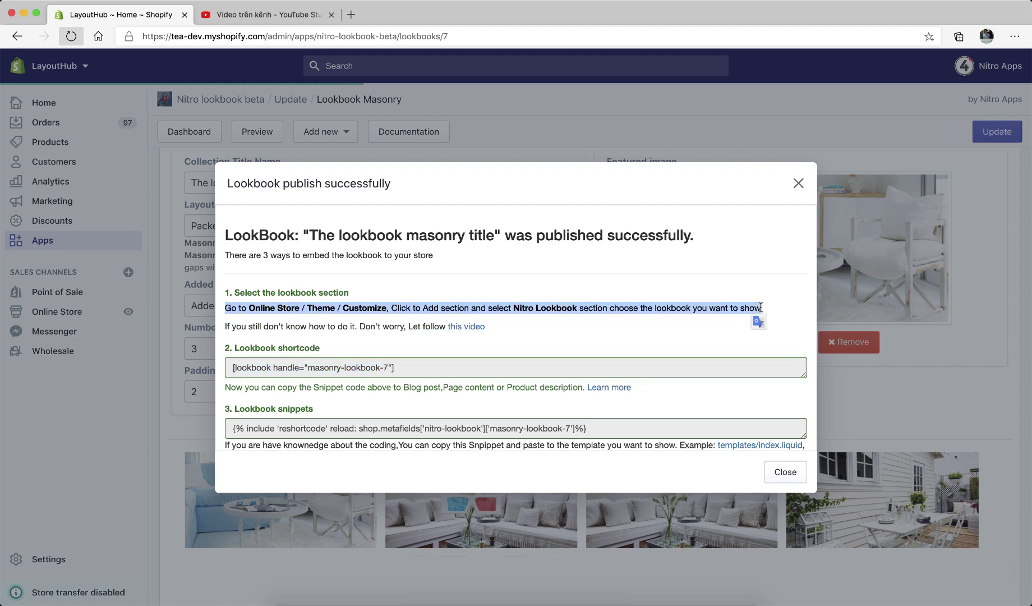
left_click(789, 481)
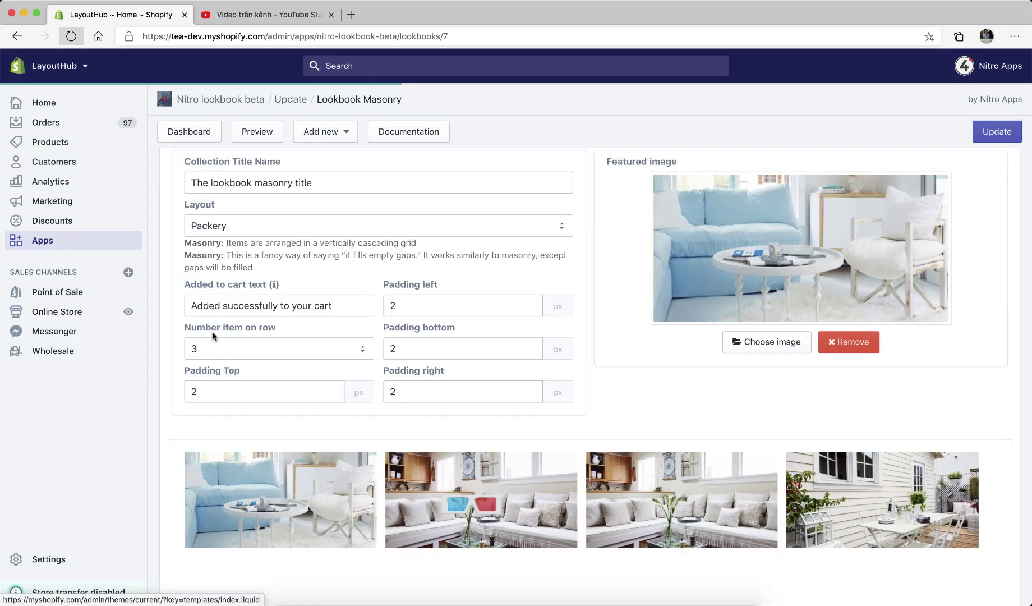
Open the online store's themes in a new browser tab and start customizing the live Narrative theme.
triple_click(76, 312)
right_click(74, 312)
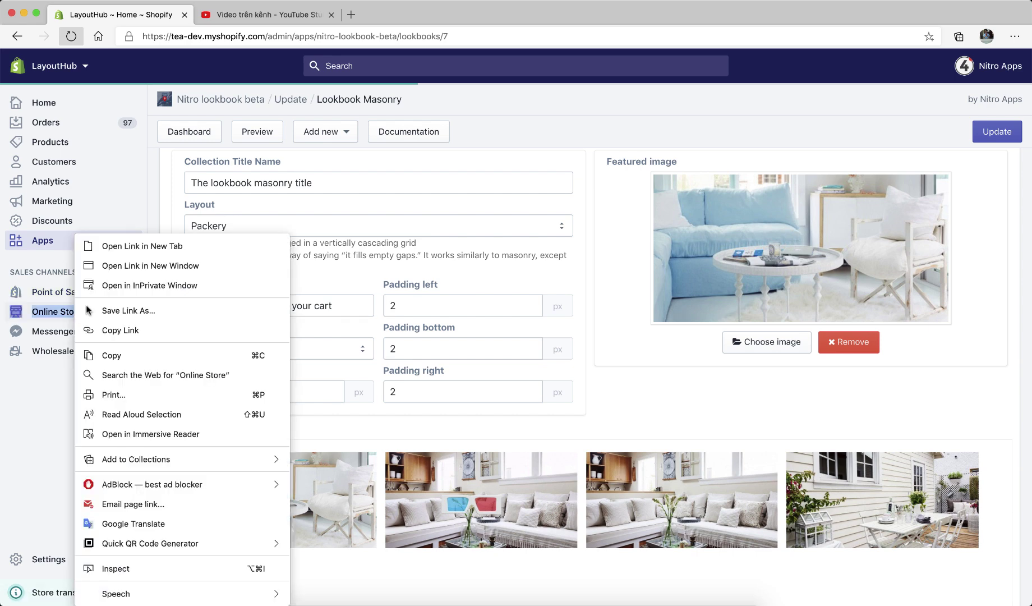
left_click(166, 245)
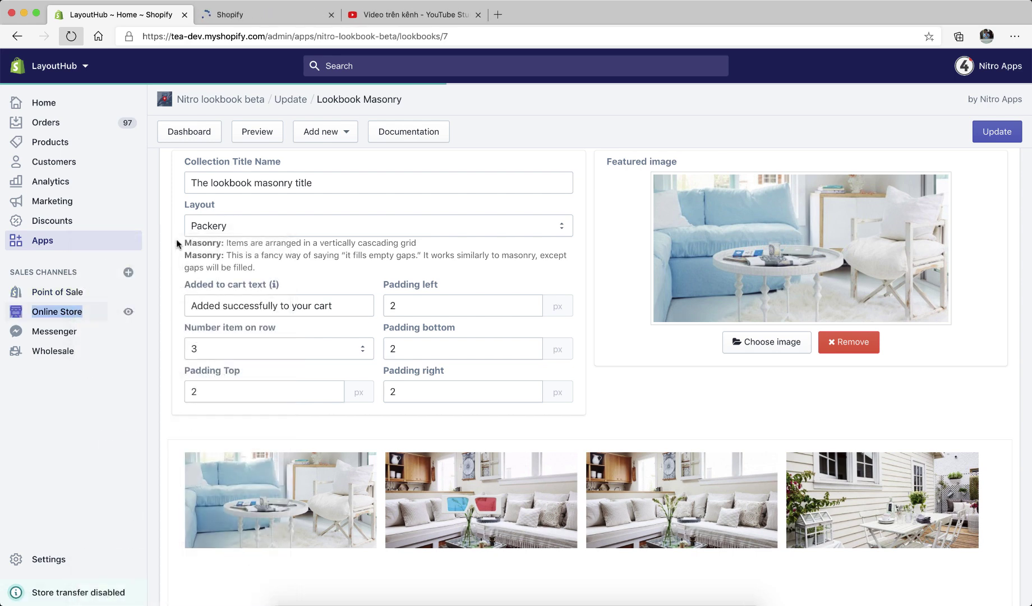
left_click(269, 17)
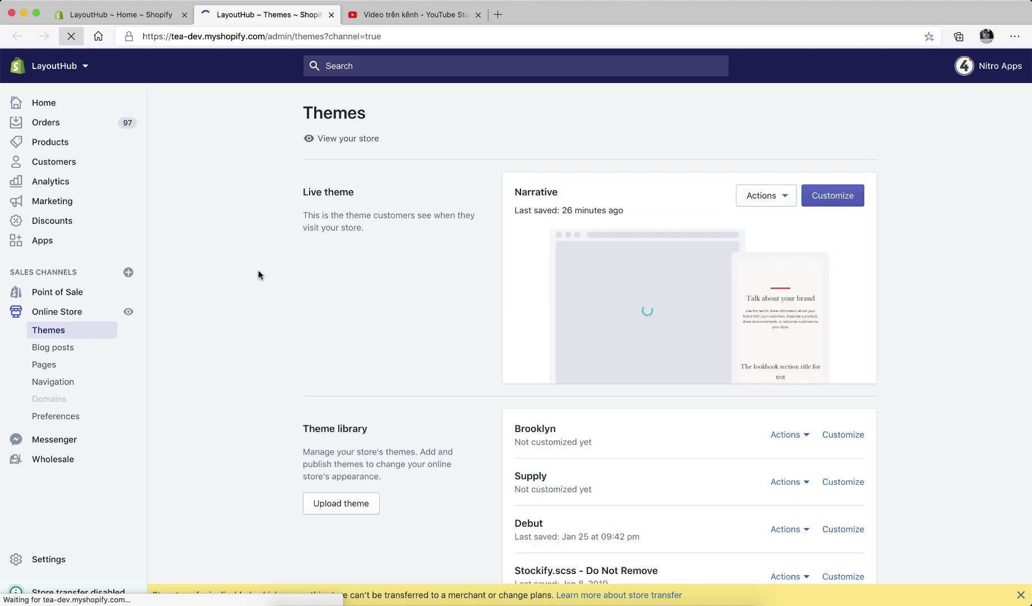
left_click(841, 202)
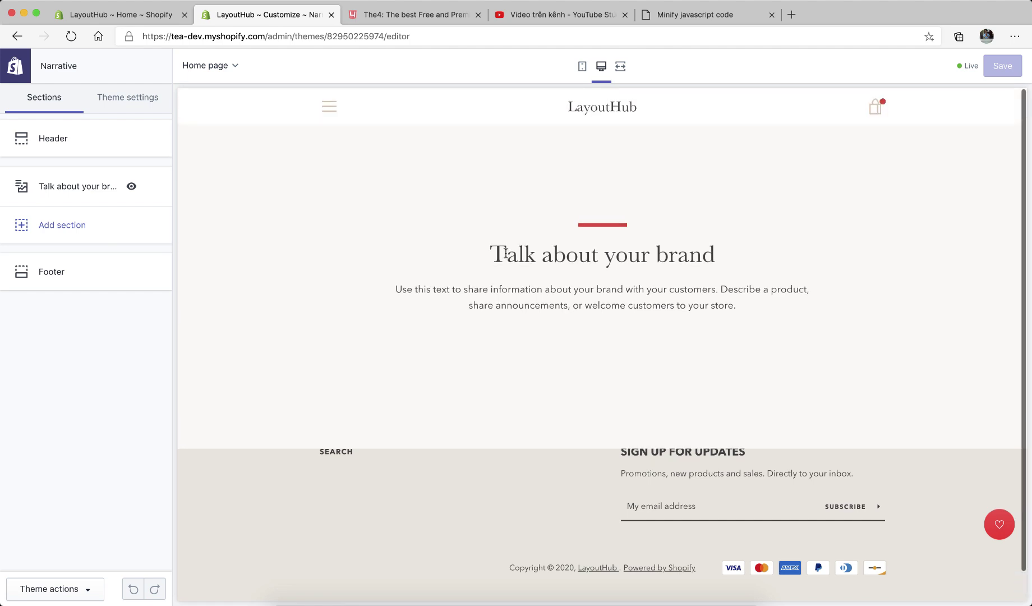
Add a Nitro Lookbook Section to the home page and move it above the "Talk about your brand" section.
left_click(135, 226)
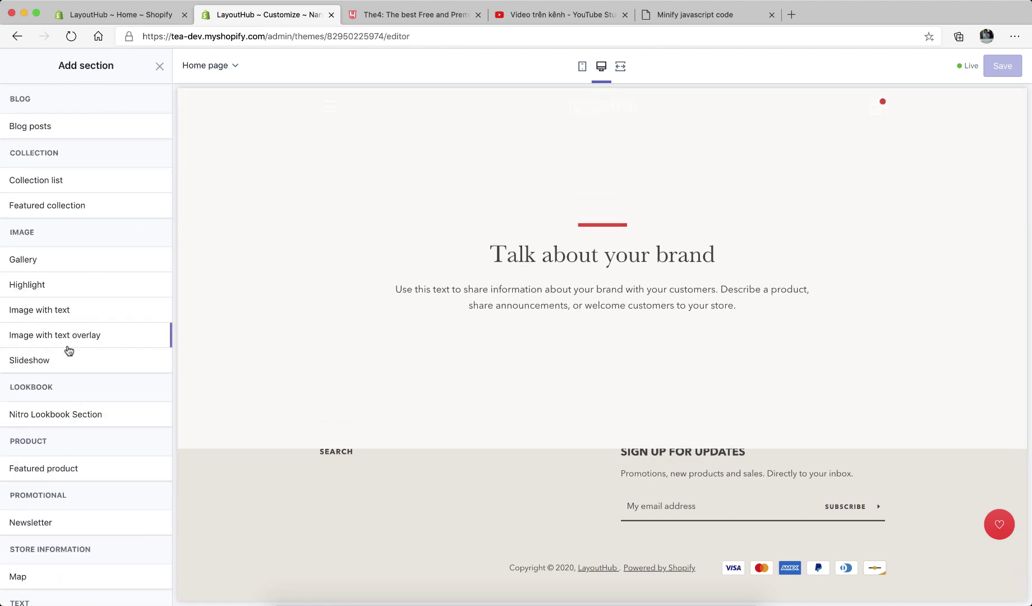
mouse_move(73, 413)
left_click(147, 414)
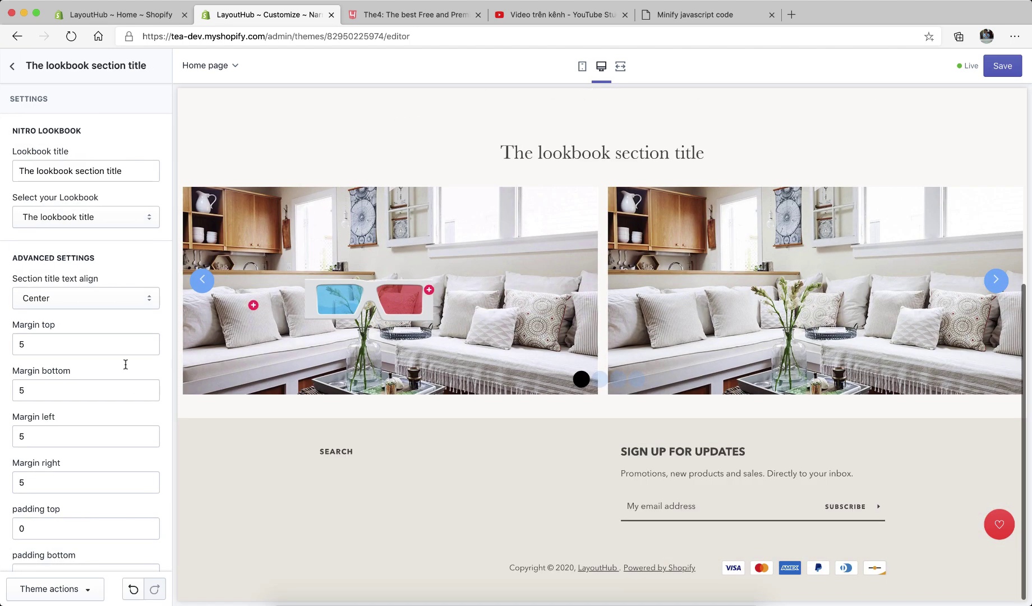
left_click(14, 73)
left_click_drag(69, 229, 79, 193)
left_click_drag(81, 189, 78, 189)
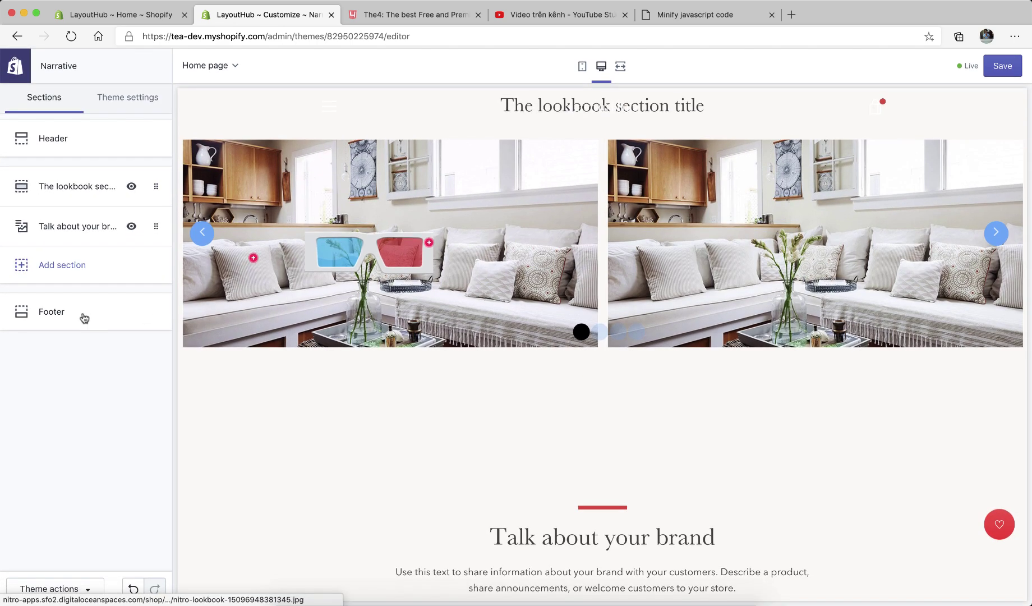
Choose "The lookbook masonry title" as the lookbook shown in the new section and save the theme.
left_click(79, 195)
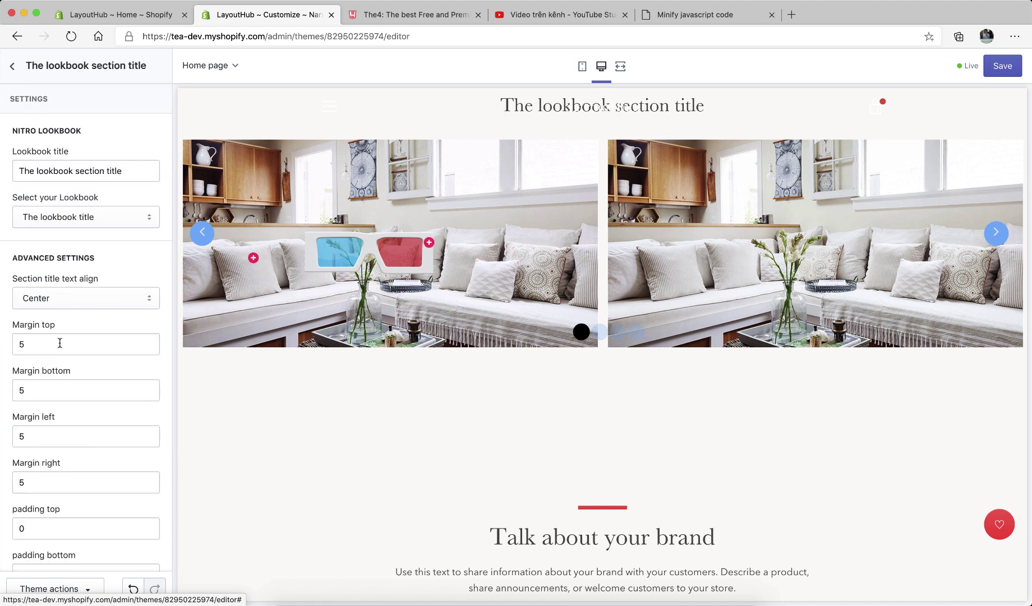
scroll(58, 339, "down", 3)
left_click(101, 144)
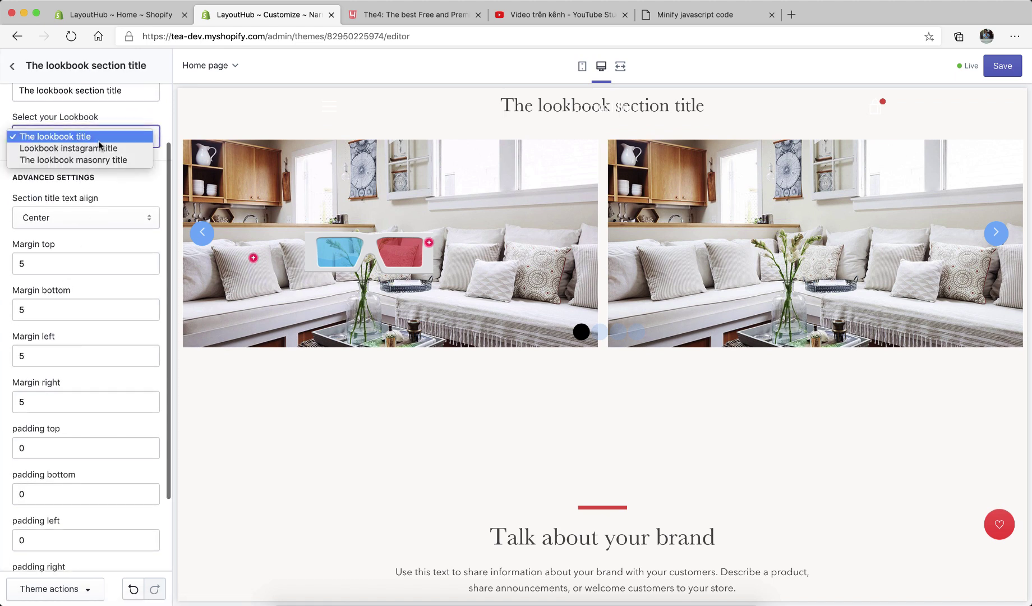
left_click(96, 159)
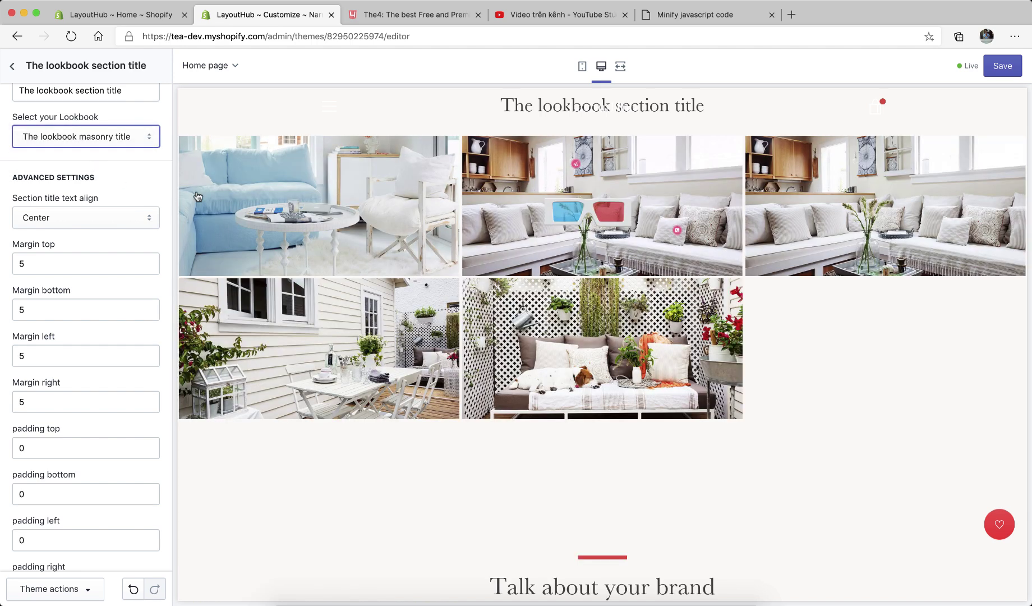
scroll(104, 207, "up", 3)
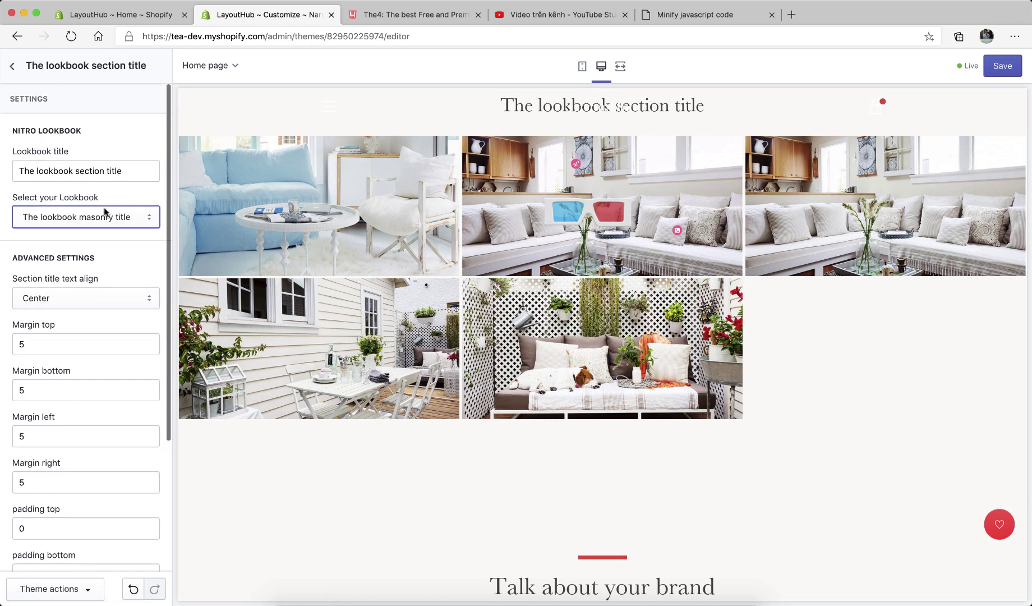
left_click(136, 175)
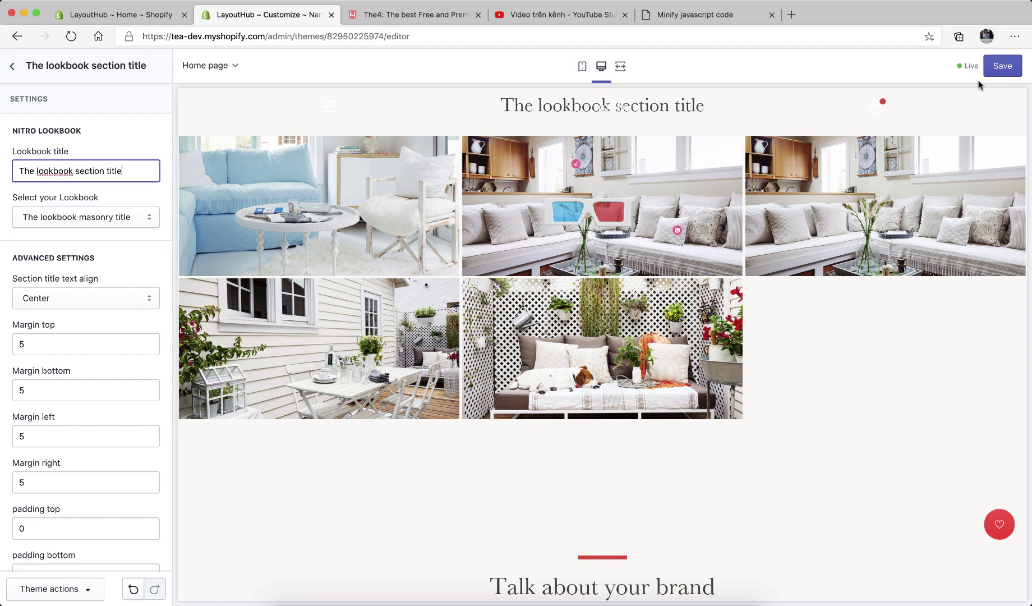
left_click(1002, 66)
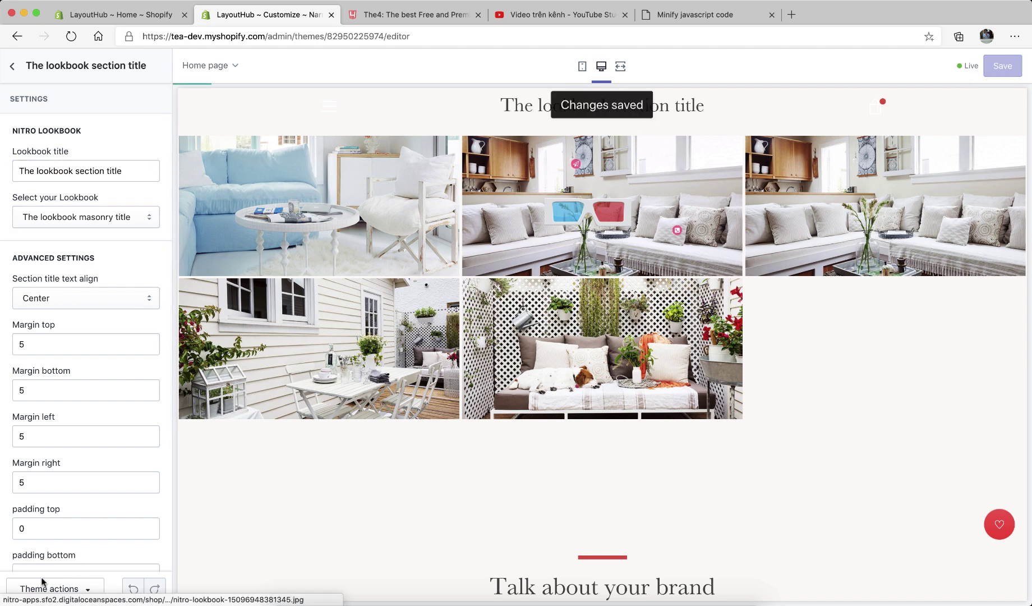
View the saved theme's storefront in its own browser tab.
left_click(83, 588)
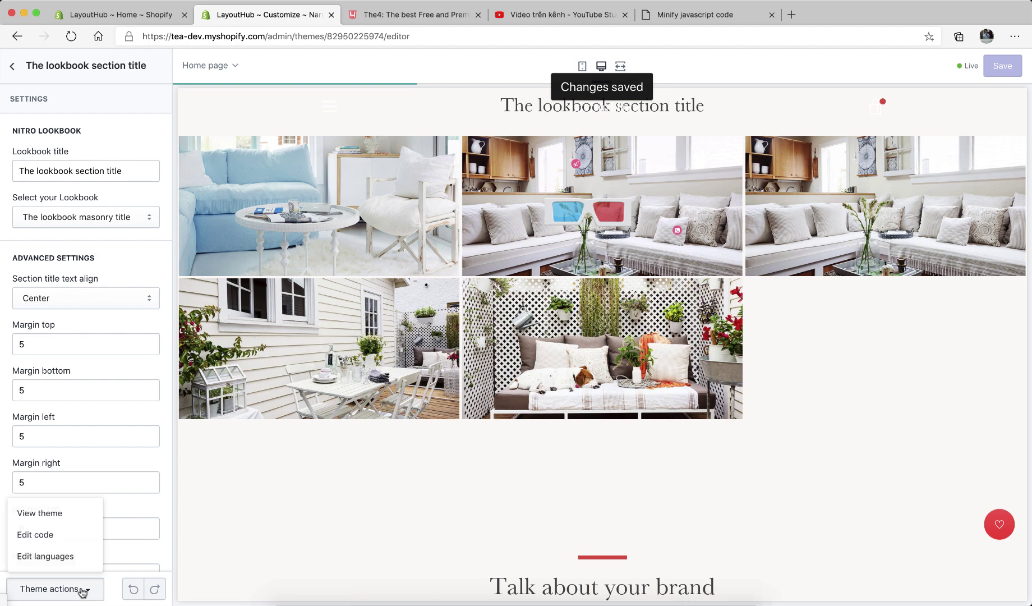
left_click(60, 510)
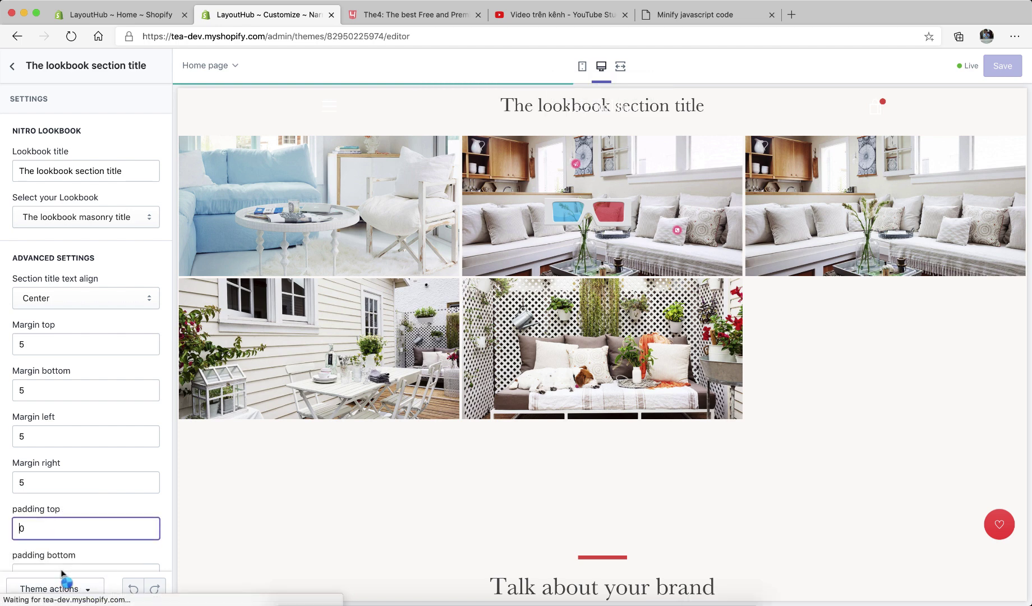
left_click(58, 587)
left_click(63, 515)
left_click(415, 15)
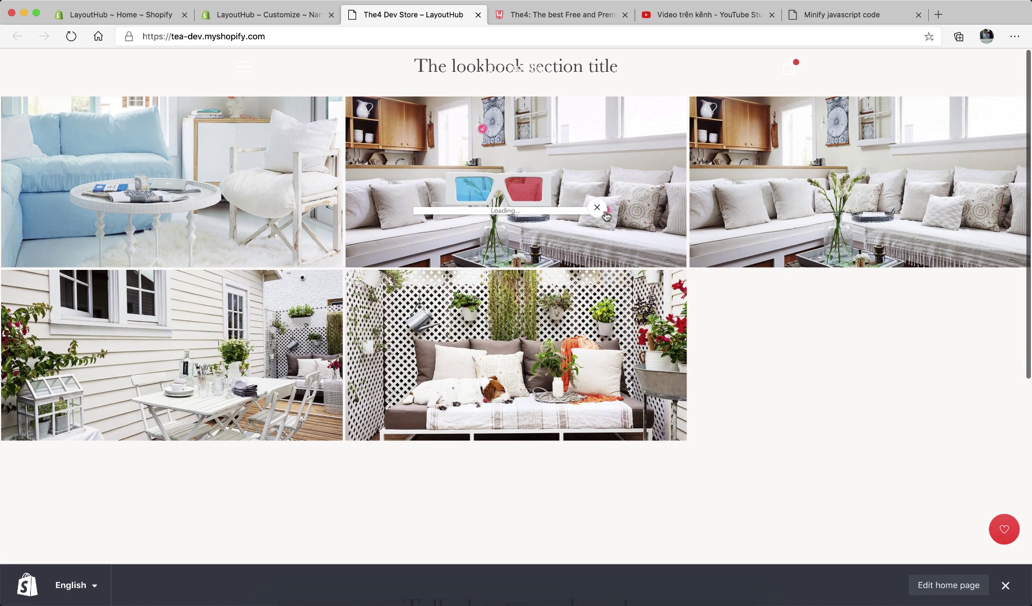
Test the cushion pin's product popup and the wall hanging pin's link on the storefront, and return to the store page.
left_click(605, 211)
left_click(597, 77)
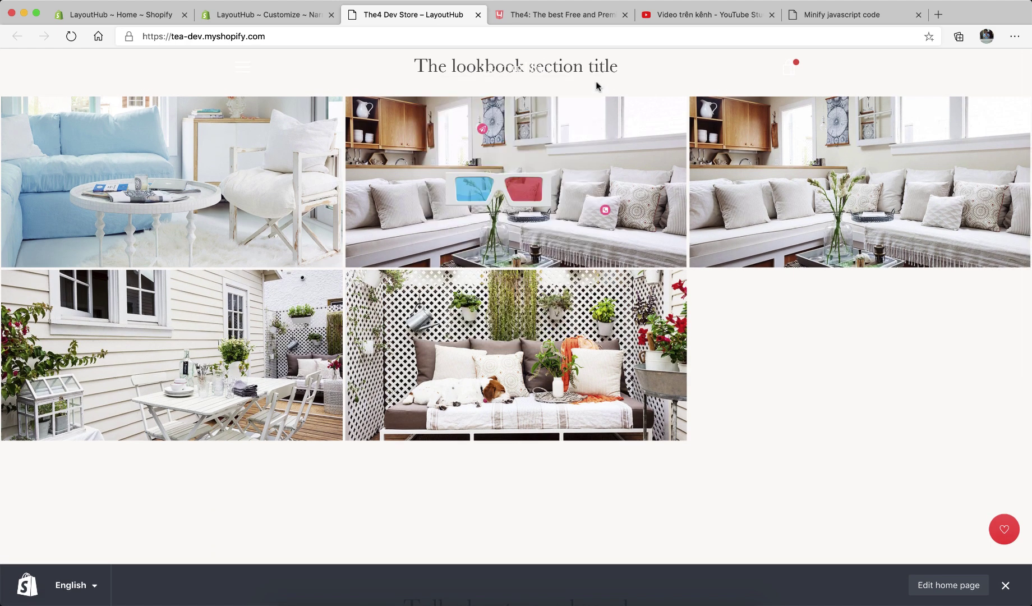
left_click(484, 134)
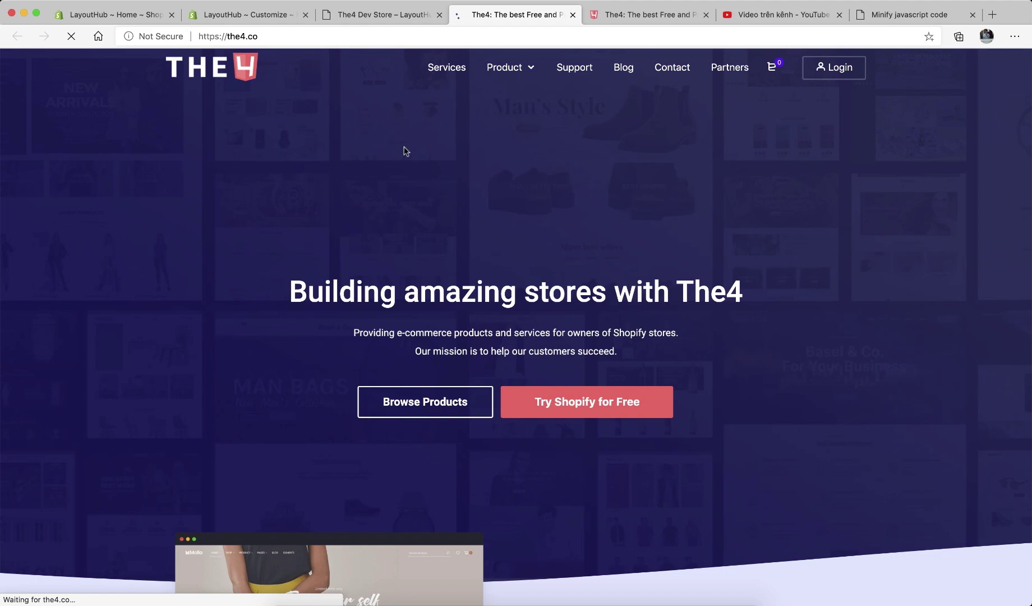
left_click(407, 17)
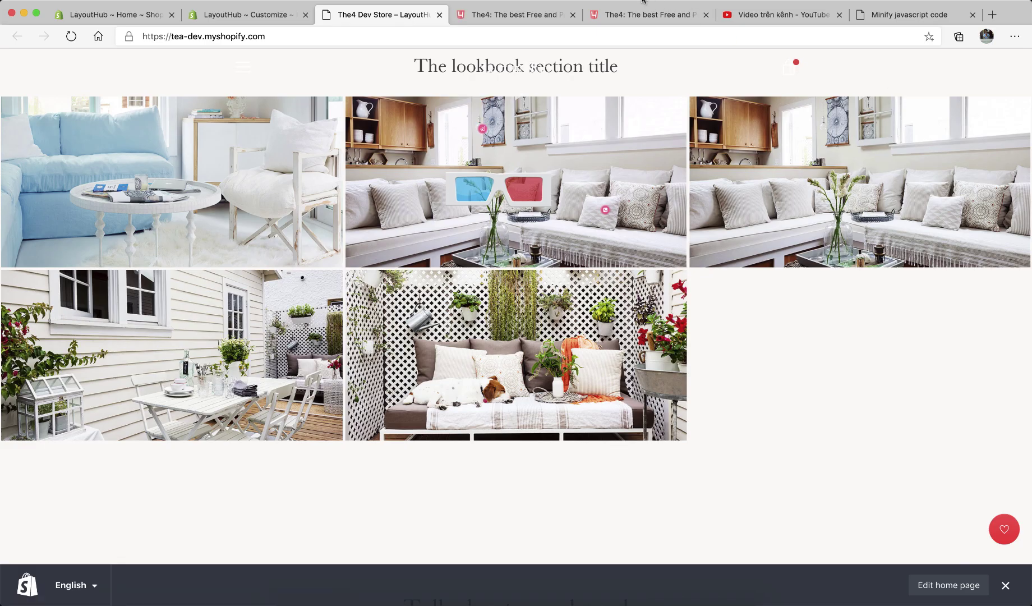
left_click(606, 2)
left_click(606, 8)
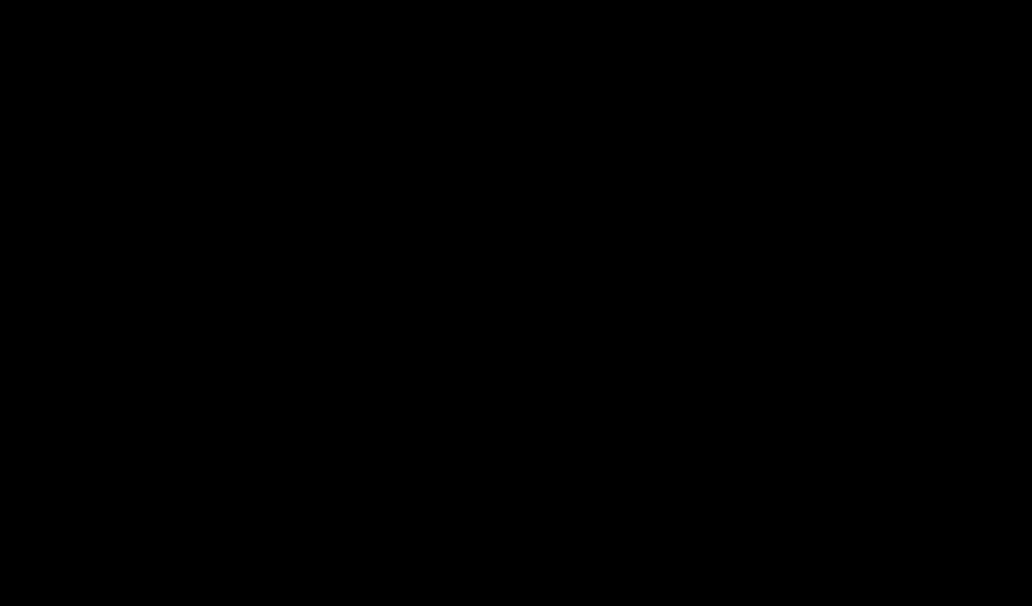